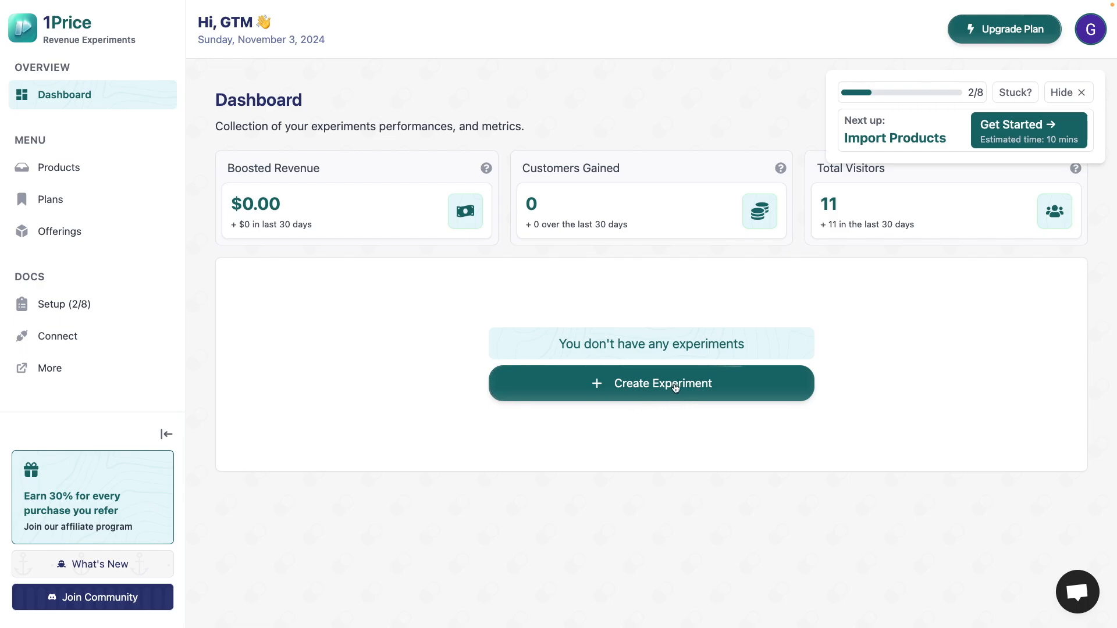
- Open the Stripe import page from the Products section to choose which products to import
click(674, 384)
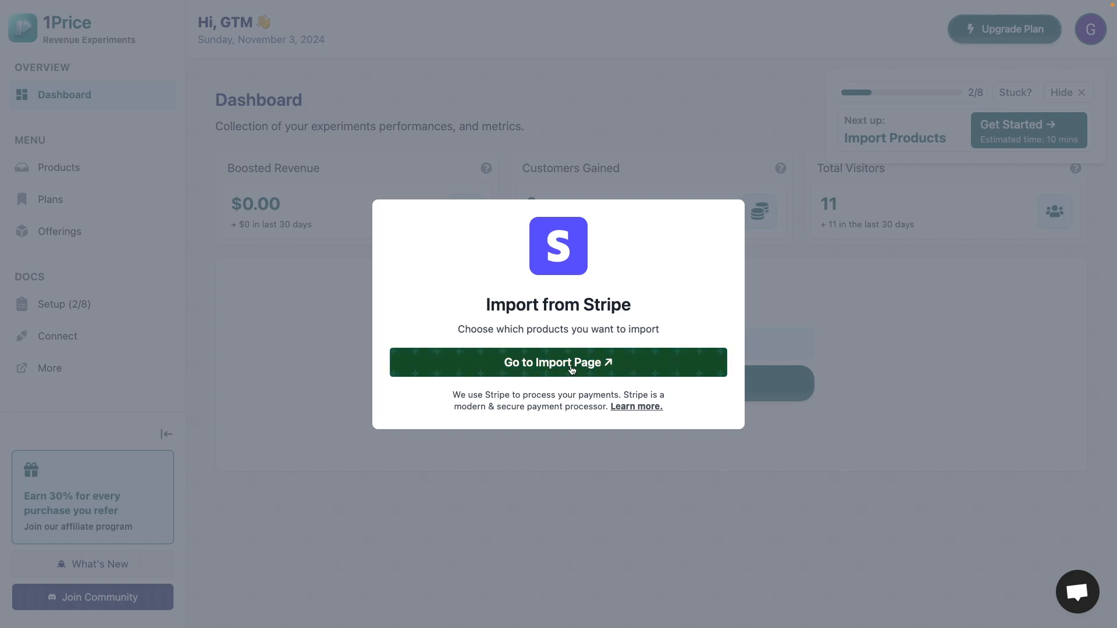
click(343, 313)
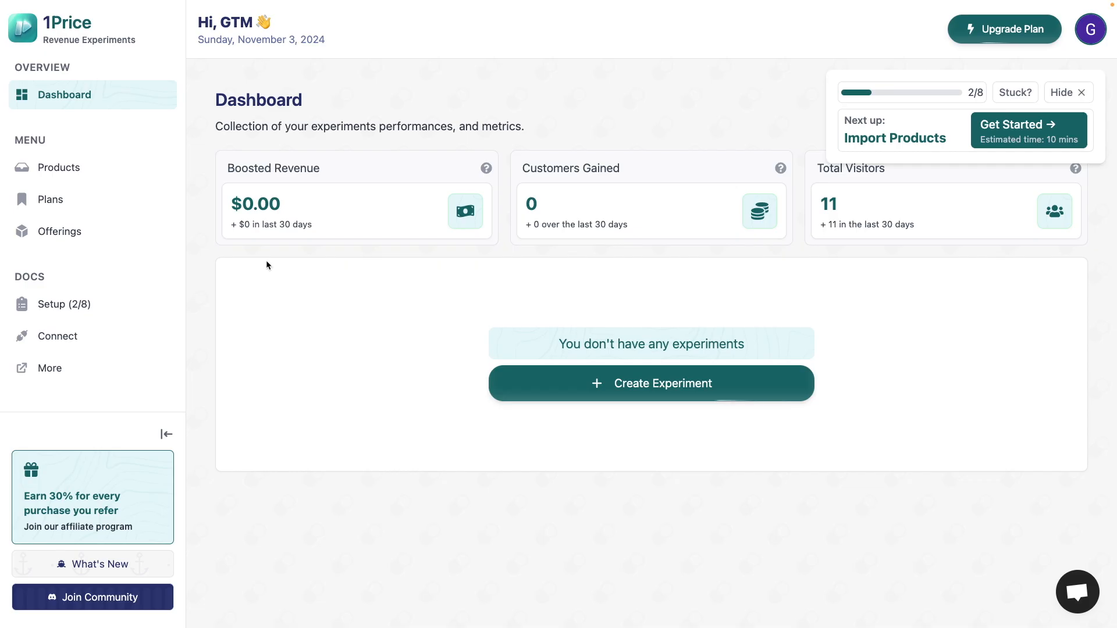
click(127, 175)
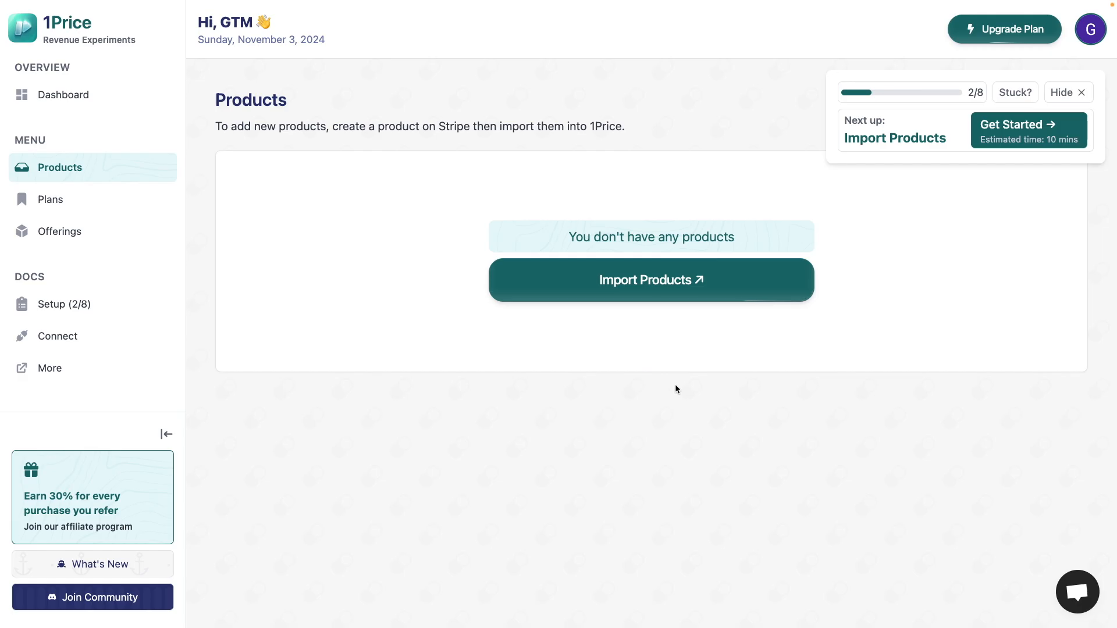
click(652, 290)
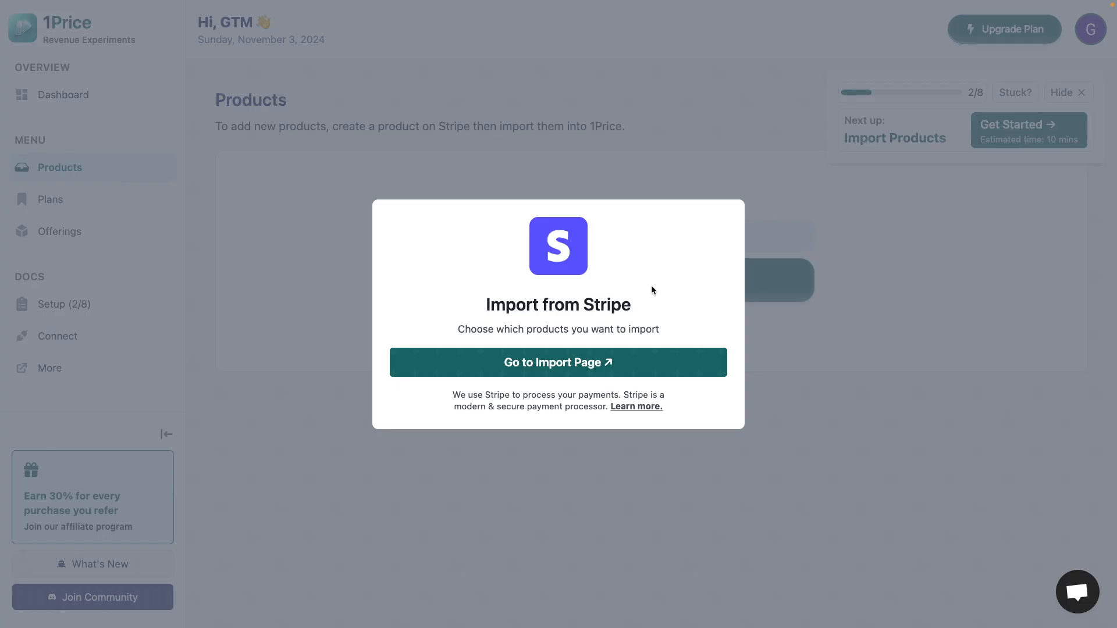
click(644, 366)
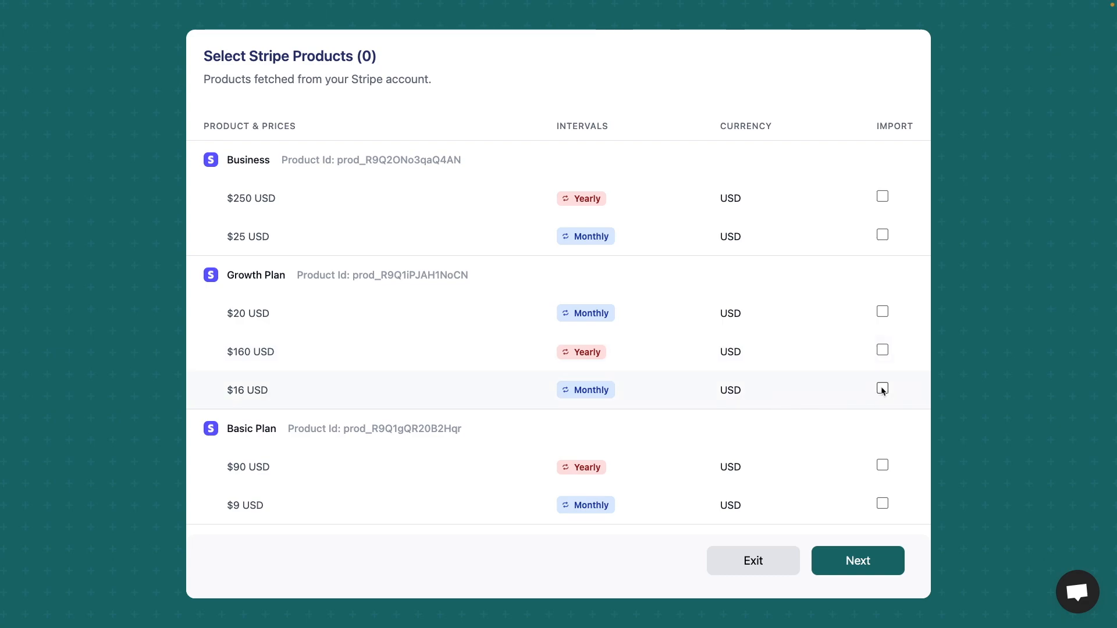
- Import the Business $250 and $25, Growth Plan $160 and $16, and Basic Plan $90 and $9 prices, dismissing the plan creation prompt
mouse_move(226, 431)
mouse_down()
mouse_move(280, 435)
mouse_move(228, 430)
mouse_up()
click(271, 429)
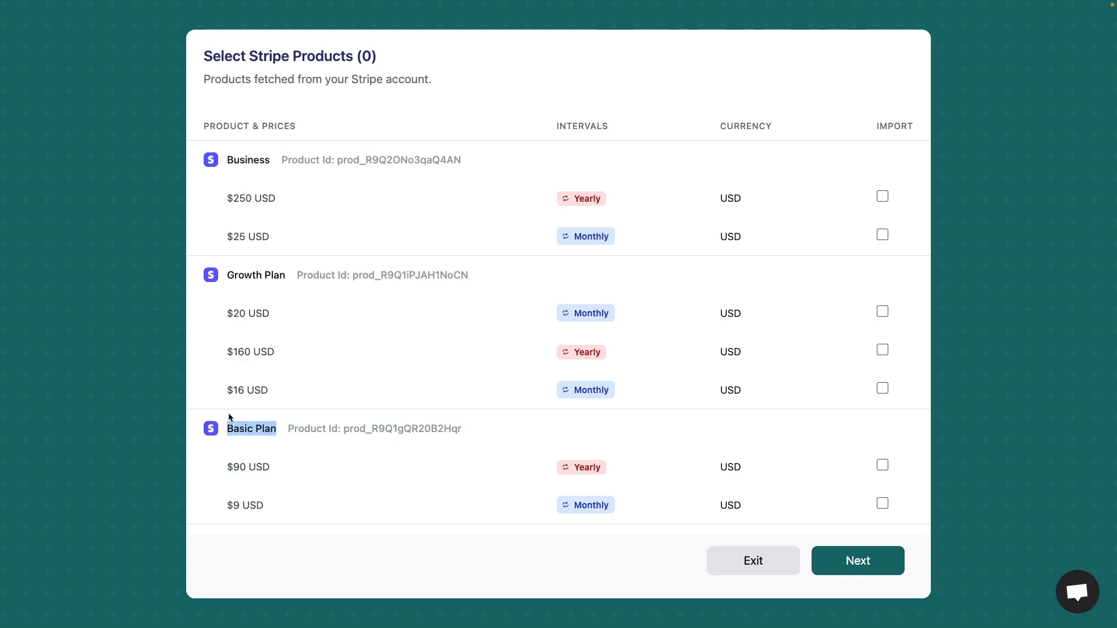
double_click(242, 275)
double_click(250, 162)
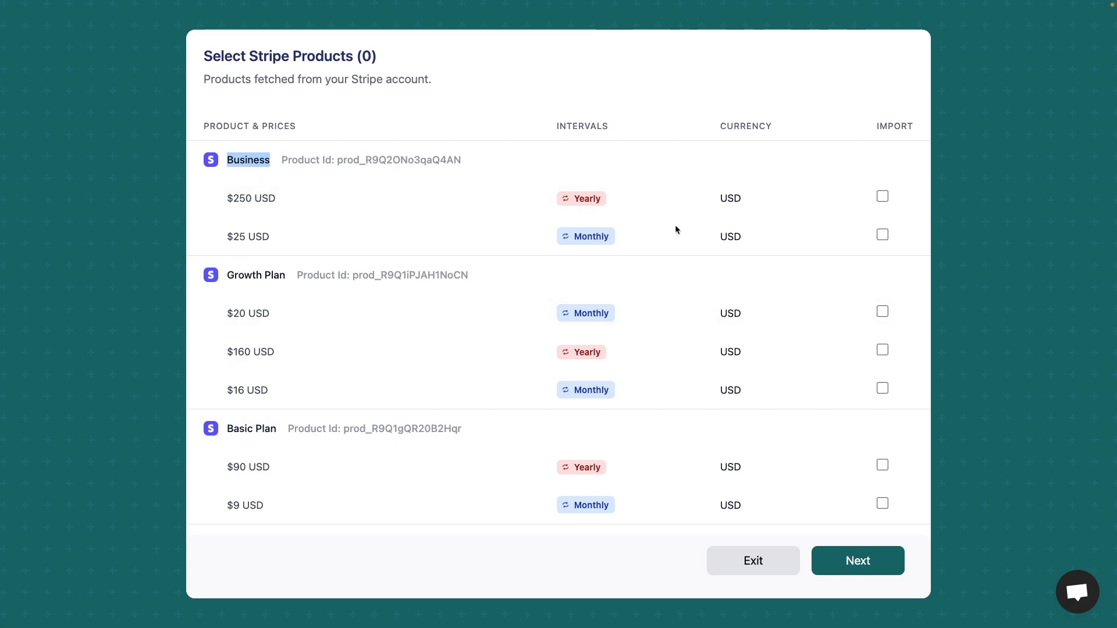
click(882, 197)
click(882, 235)
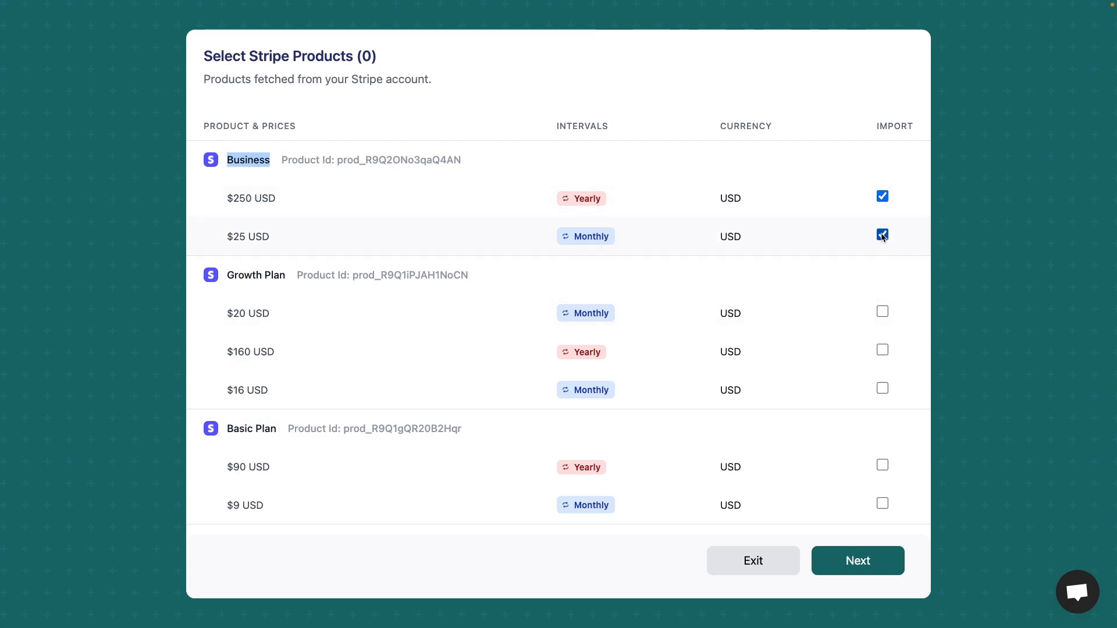
click(882, 388)
click(882, 350)
click(883, 465)
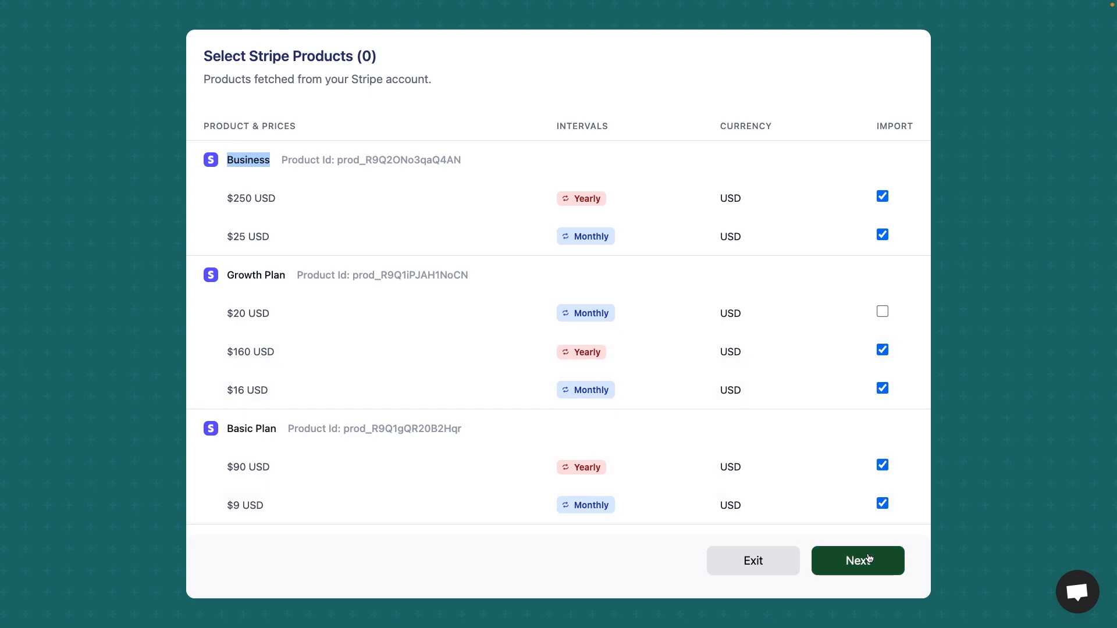
click(869, 558)
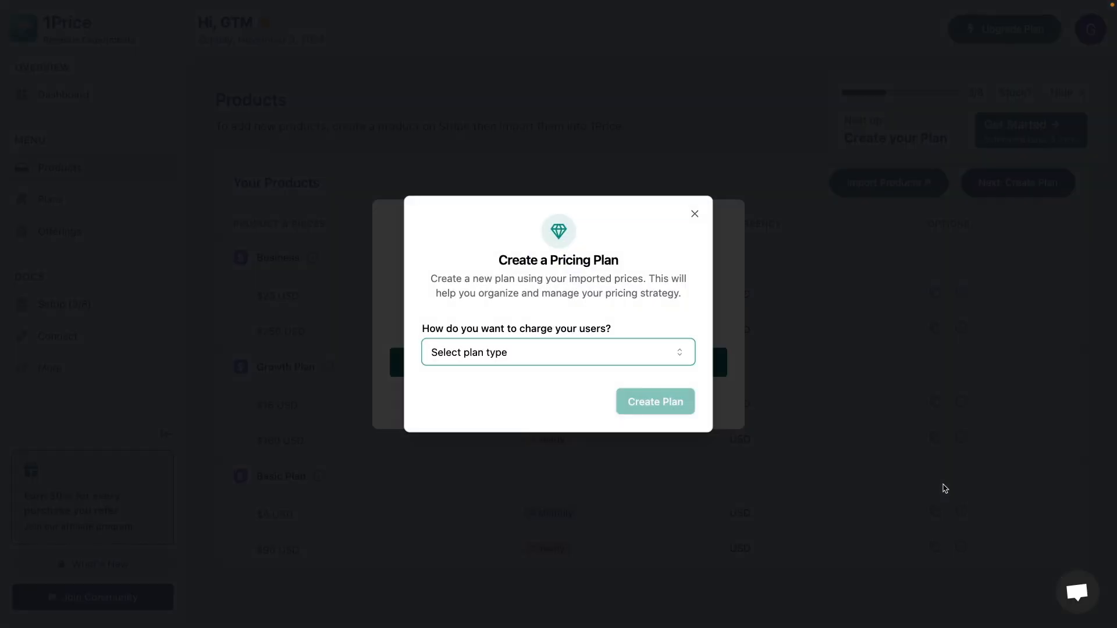
click(943, 484)
click(921, 475)
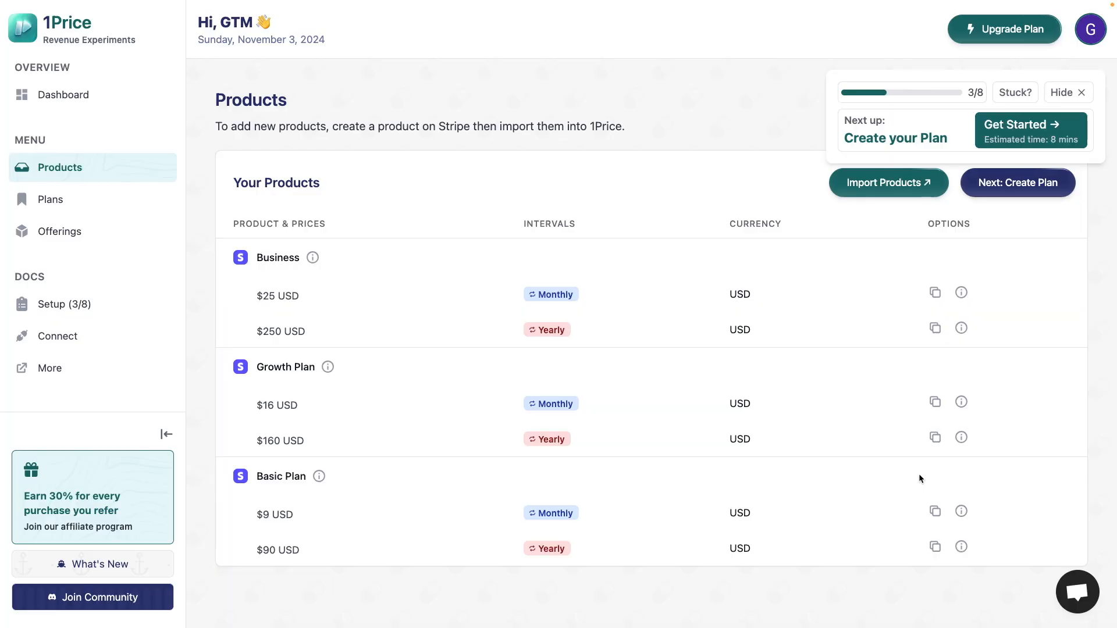
- Review the details of the Business product's $25 monthly price, including where it is used, and close them
click(961, 293)
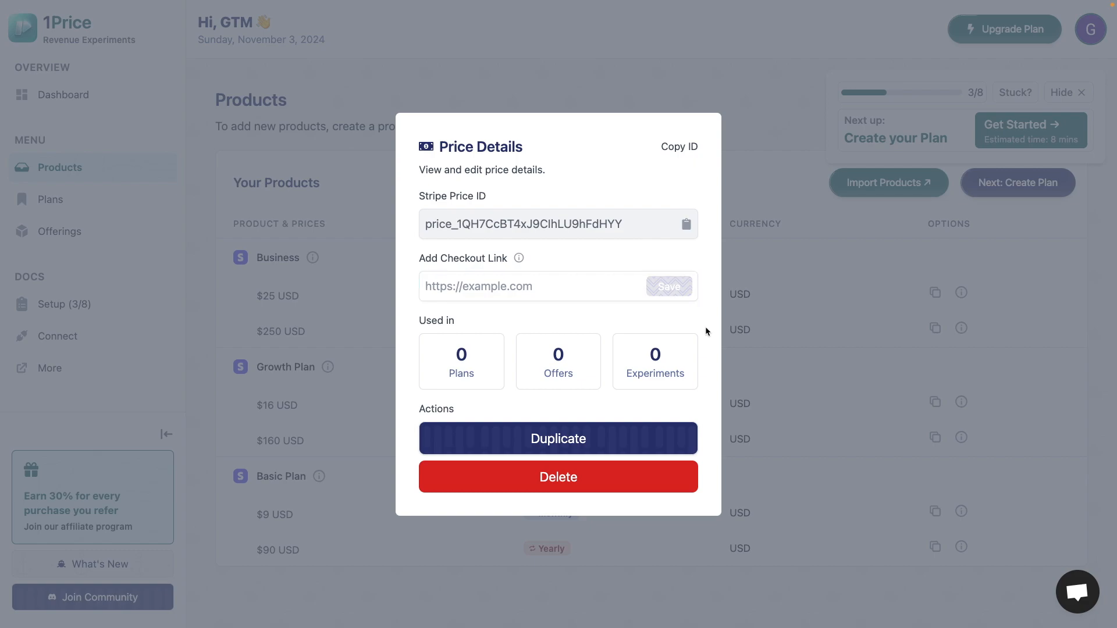
drag(452, 360, 468, 371)
click(569, 375)
click(763, 423)
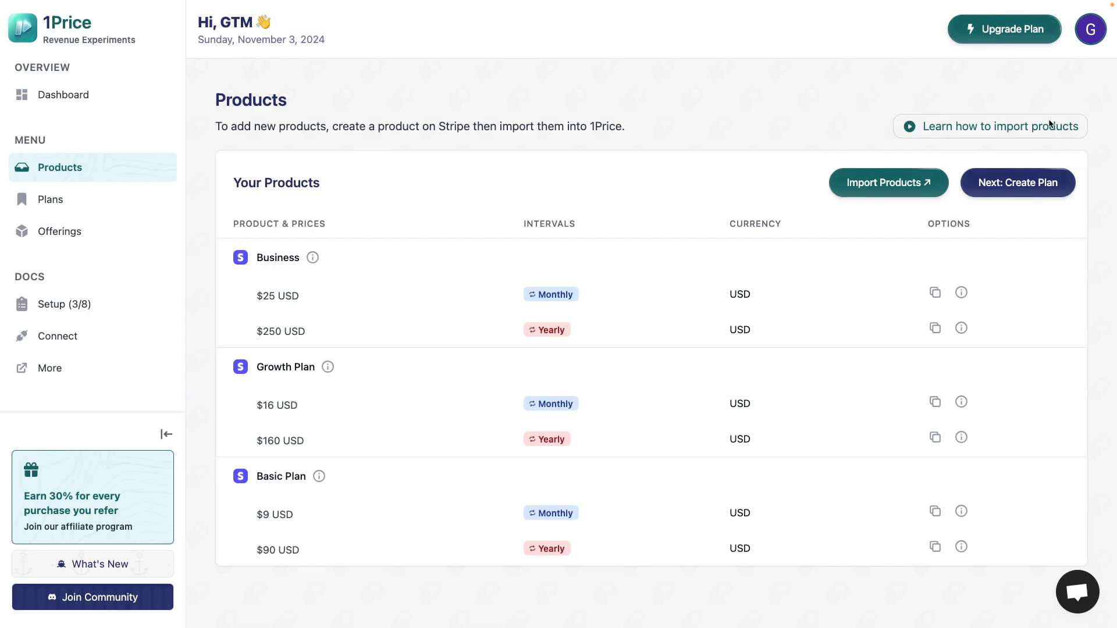
click(936, 402)
click(867, 249)
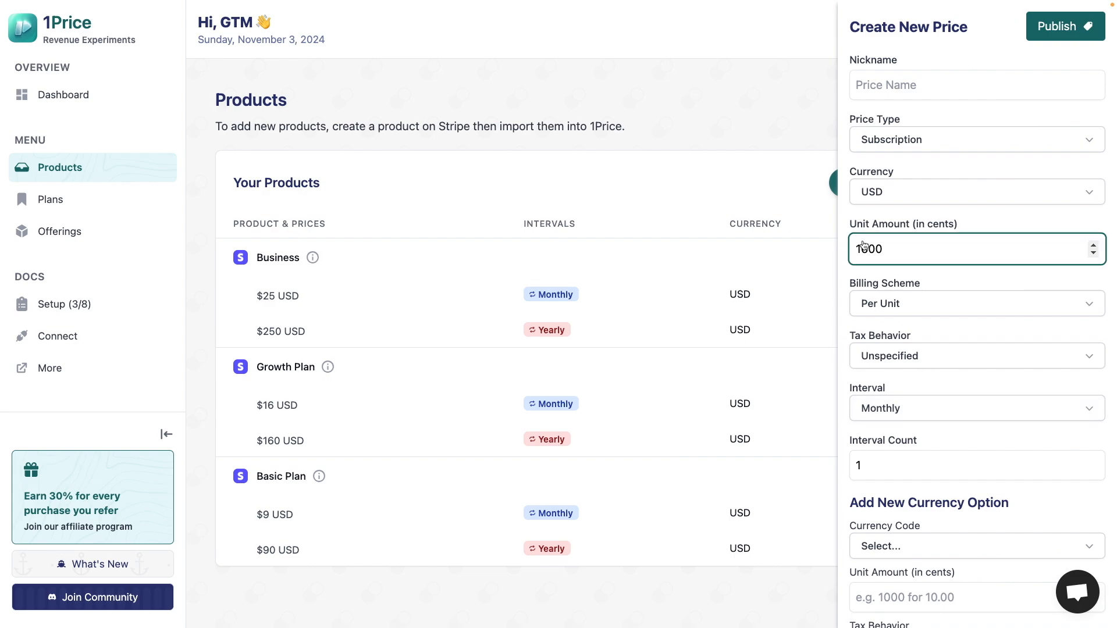
key(BackSpace)
key(BackSpace)
text(22)
drag(257, 296, 313, 299)
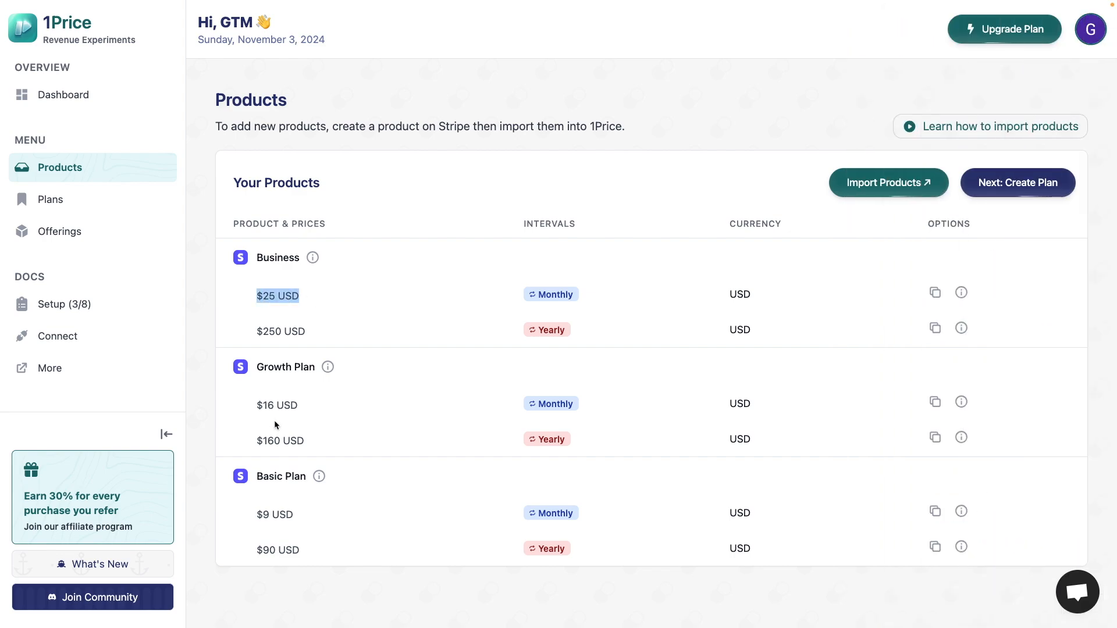
drag(251, 515, 337, 516)
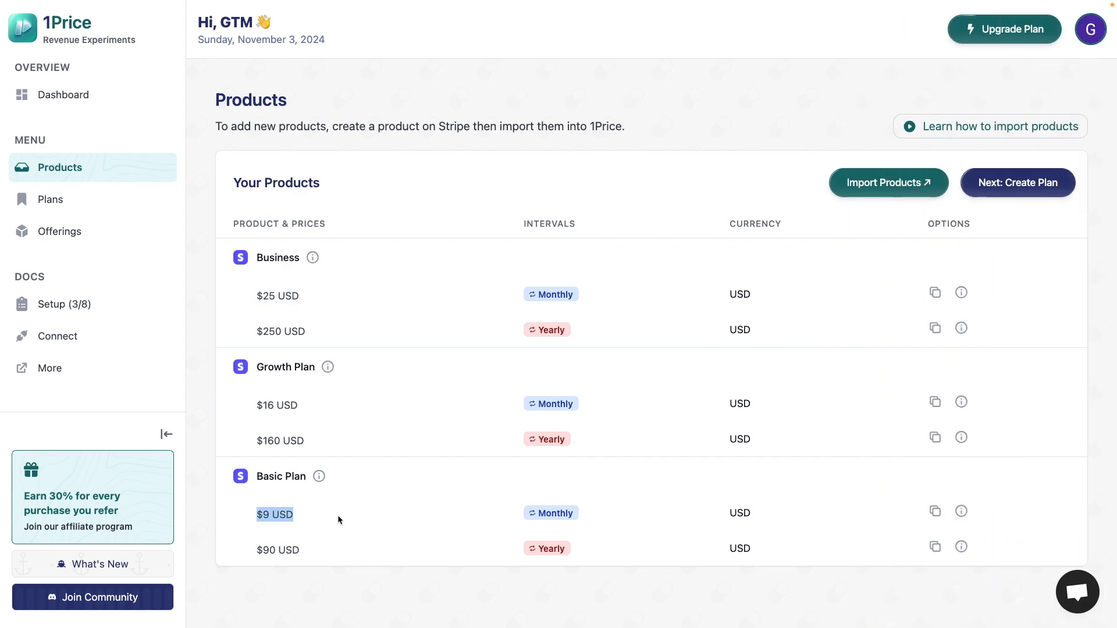
click(961, 401)
click(847, 396)
- Duplicate the Growth Plan's $16 monthly price with a unit amount of 2200 cents and publish it
click(935, 401)
click(871, 257)
key(BackSpace)
key(BackSpace)
text(1600)
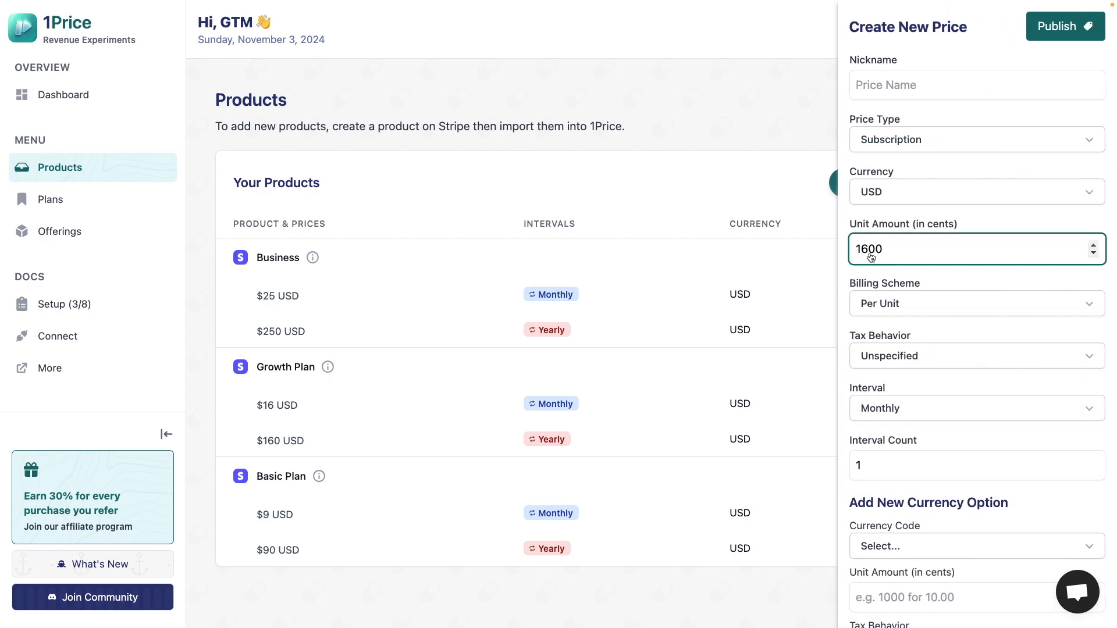
key(BackSpace)
key(BackSpace)
text(22)
click(918, 224)
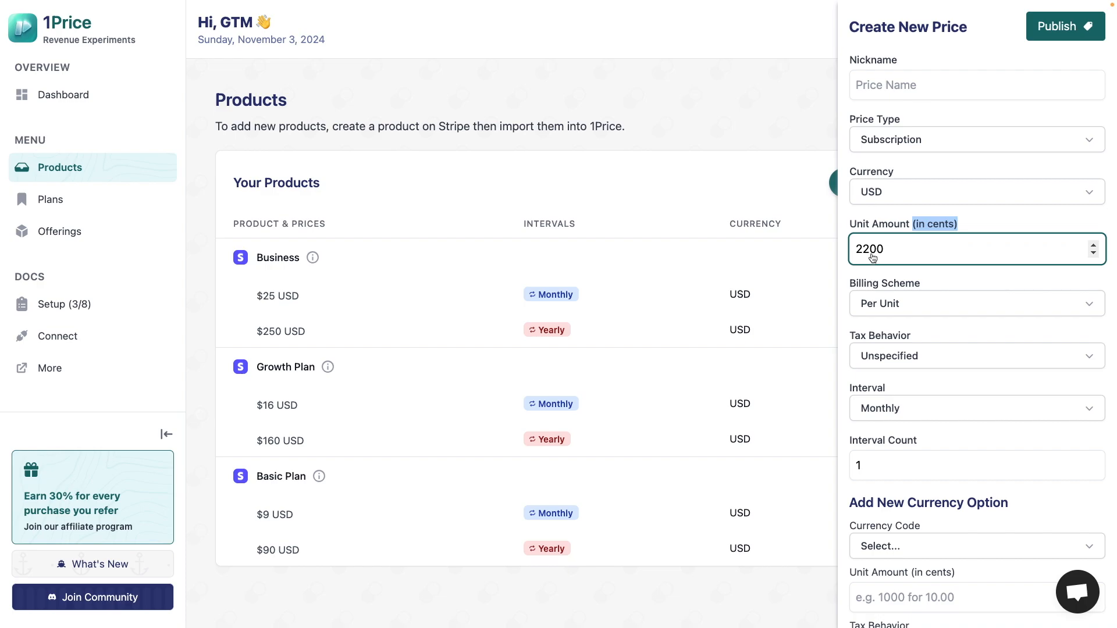
click(1038, 86)
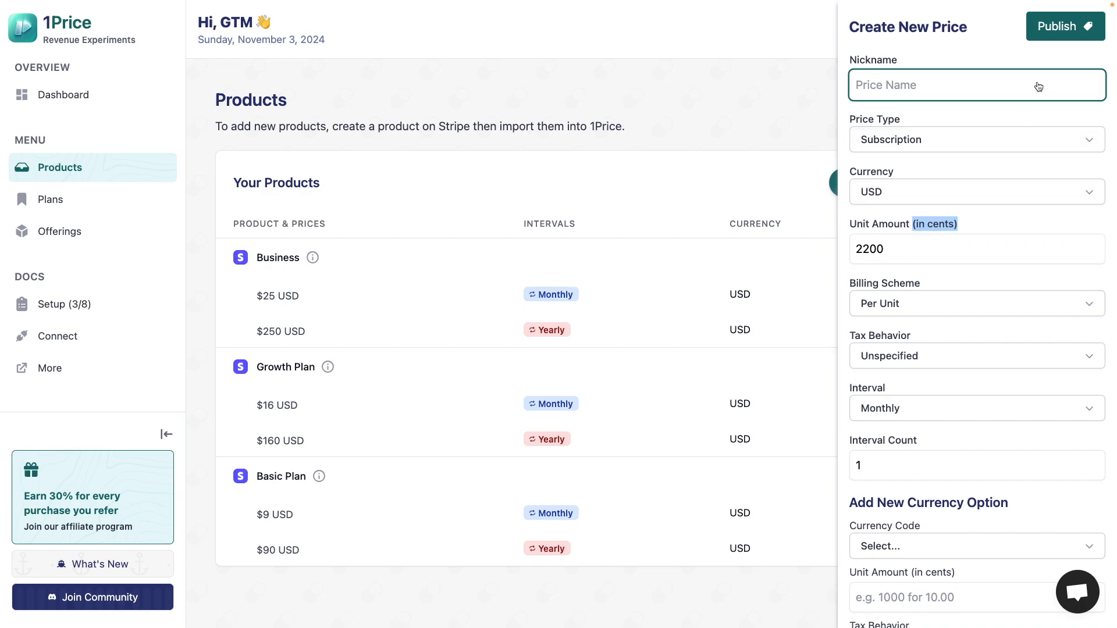
click(1059, 33)
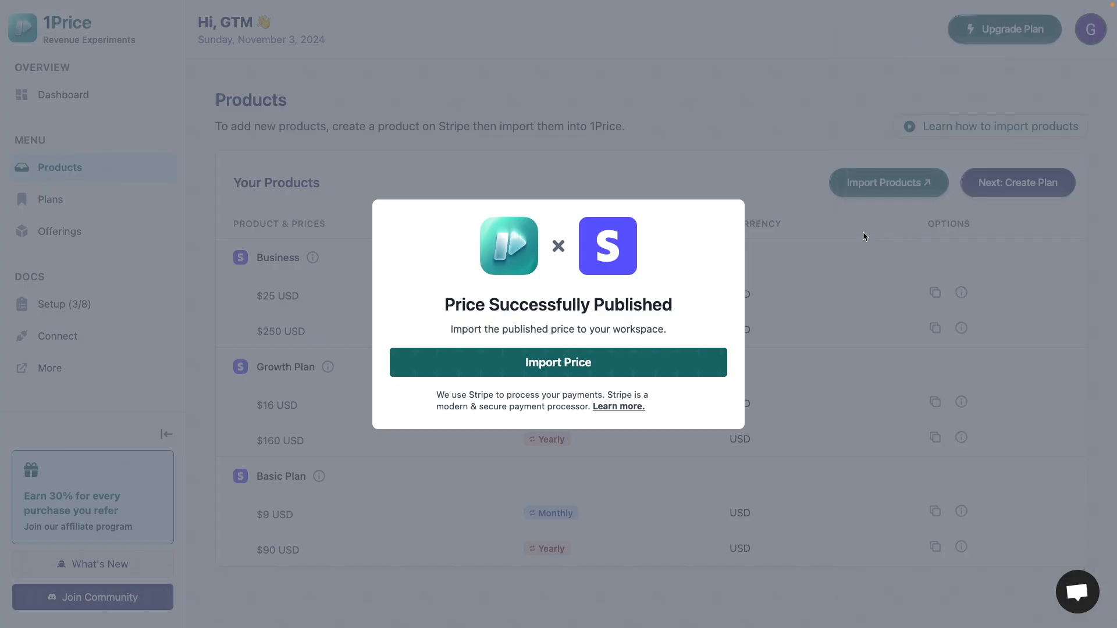
- Import the Growth Plan's $22 monthly price from Stripe and dismiss the plan creation prompt
click(653, 375)
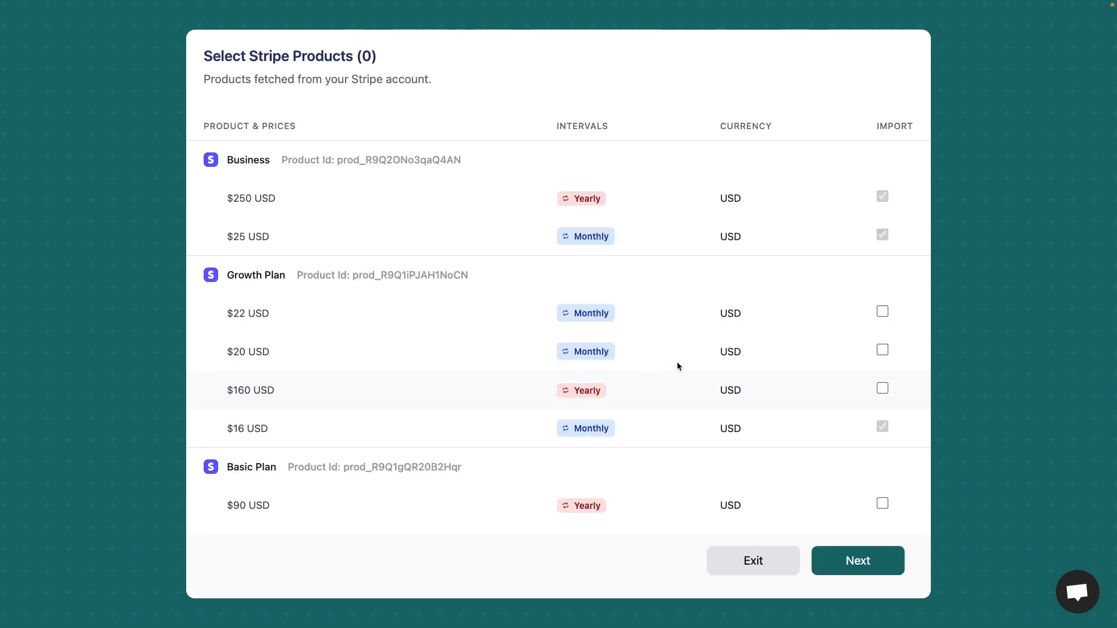
click(882, 313)
mouse_move(230, 351)
mouse_down()
mouse_move(294, 351)
mouse_move(211, 351)
mouse_up()
click(294, 351)
click(212, 350)
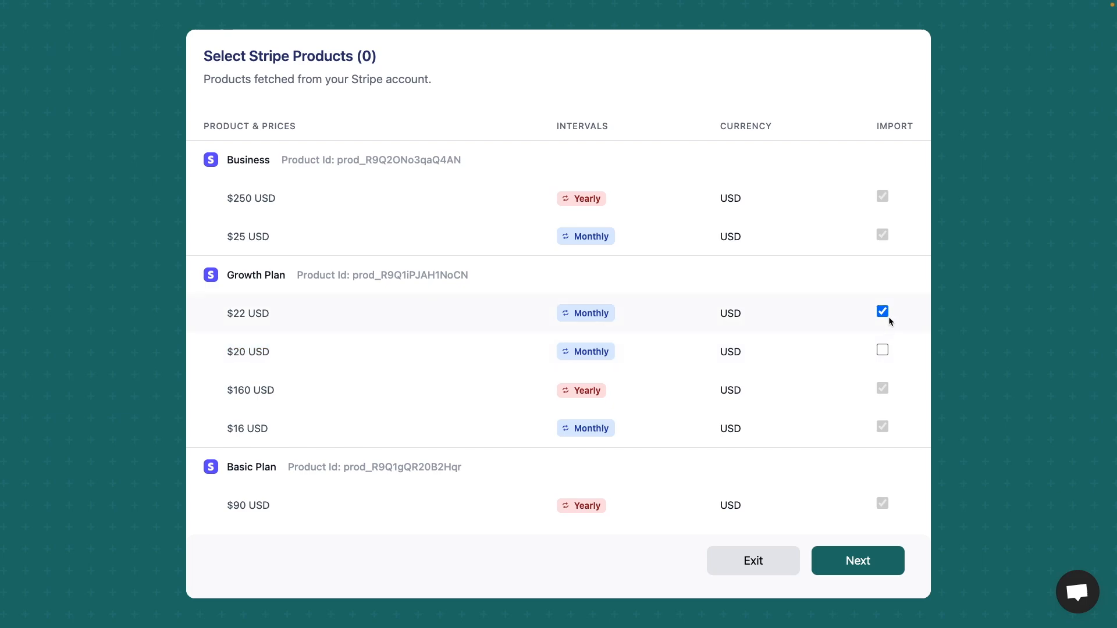
click(870, 563)
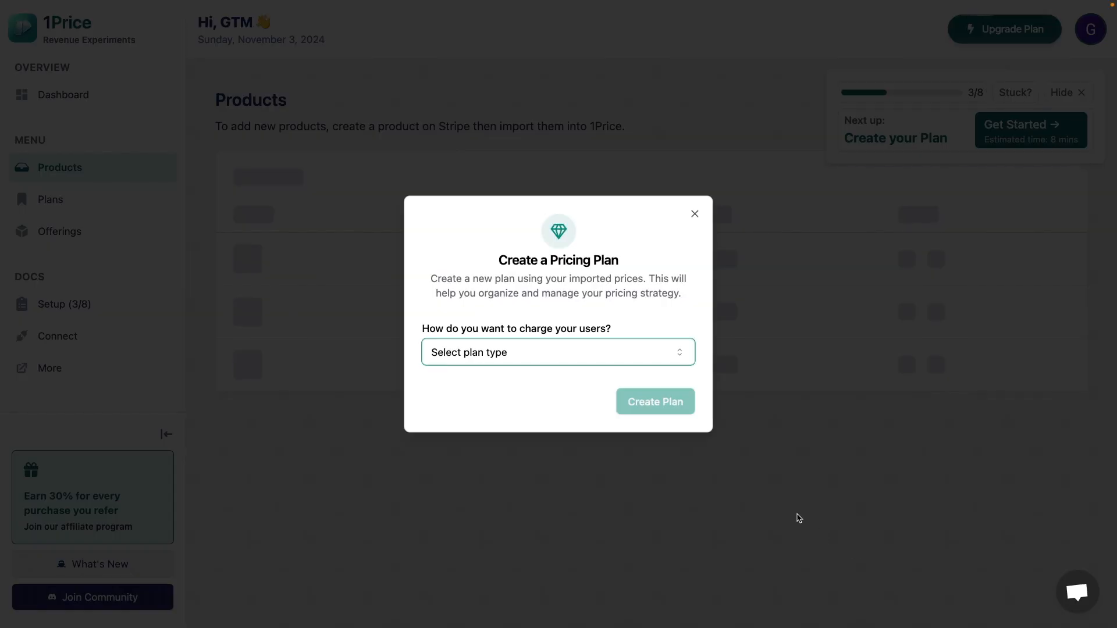
click(797, 517)
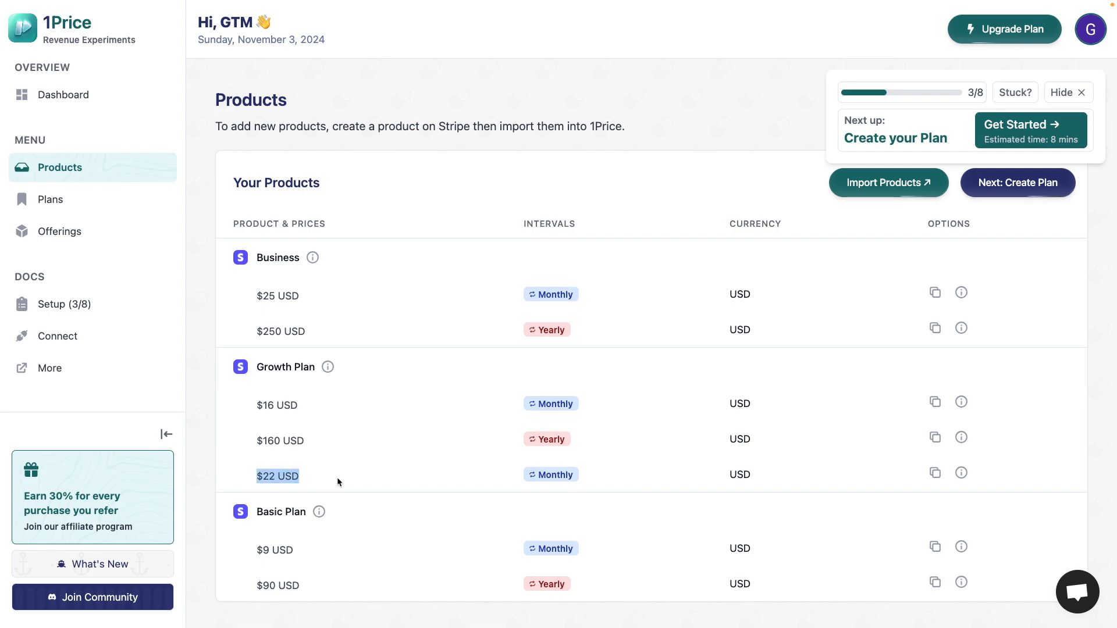
click(505, 478)
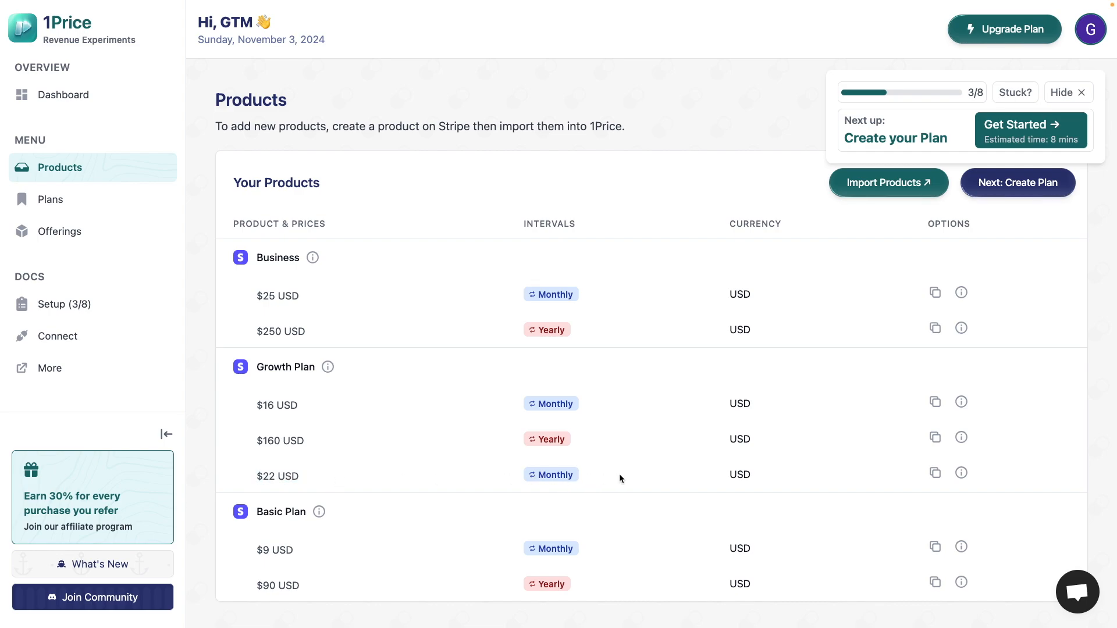
double_click(735, 476)
- Start a new plan in the Plans section with the identifier "Basic Plan" and the Subscription type
click(122, 203)
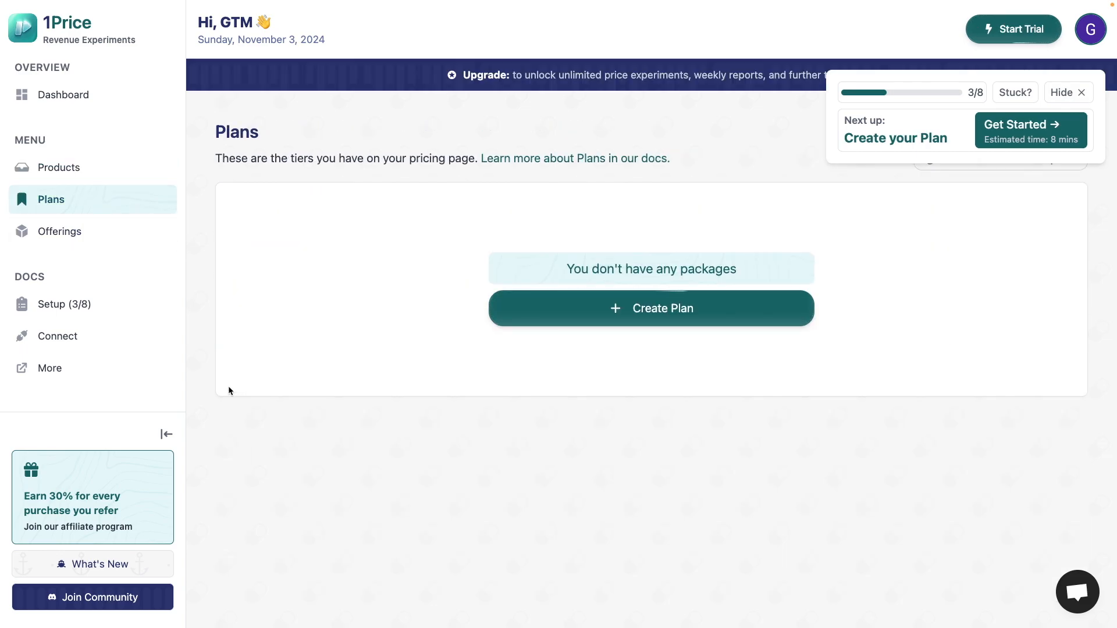
click(515, 311)
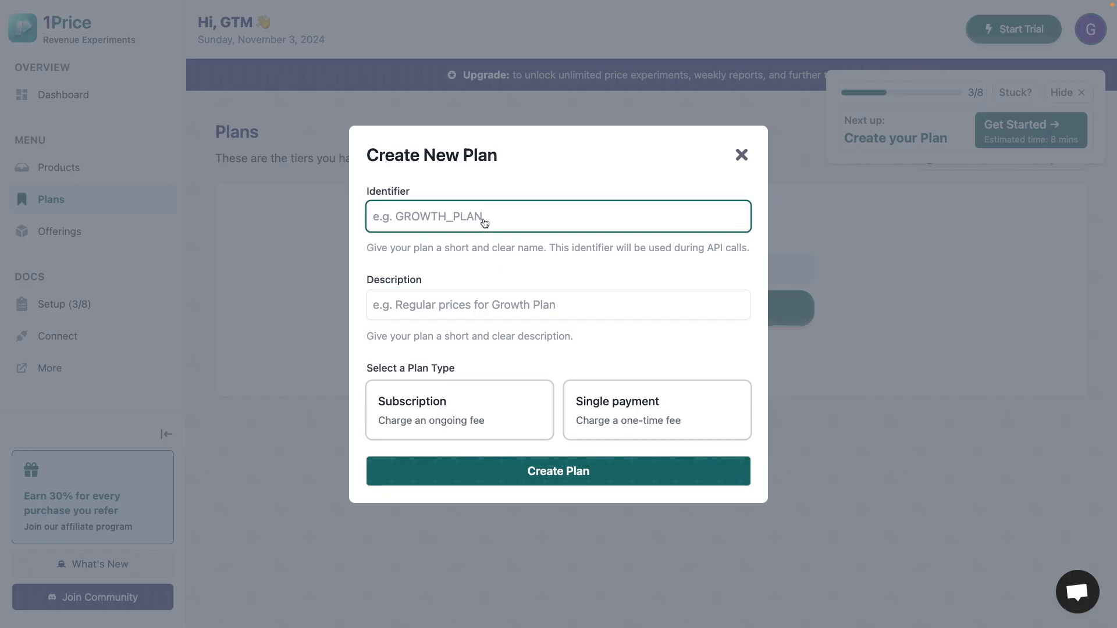
text(Basic Plan)
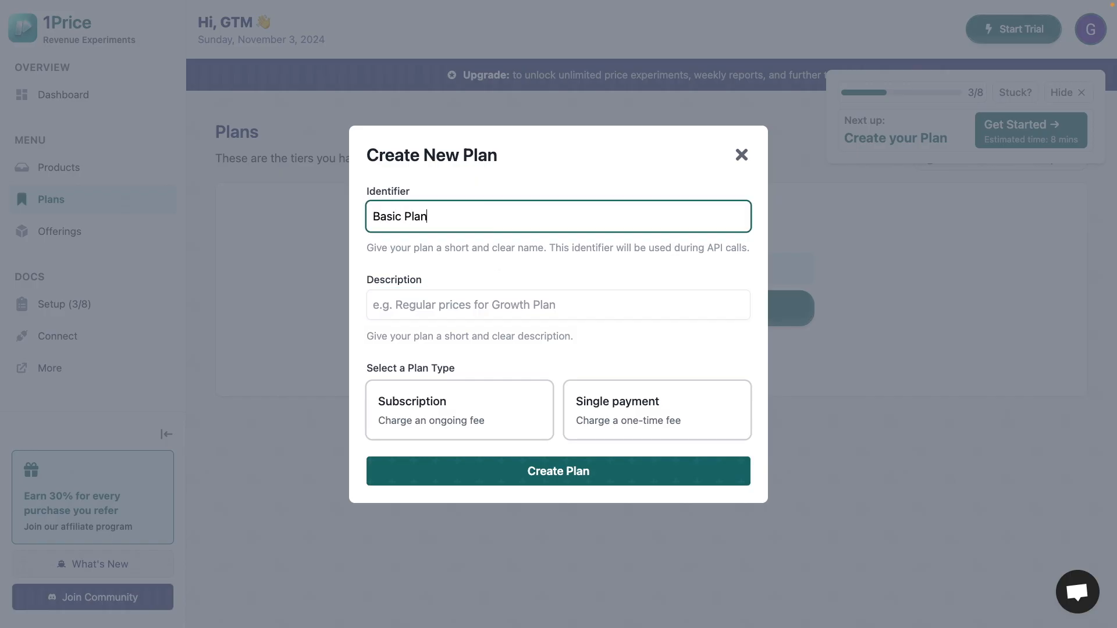
click(509, 402)
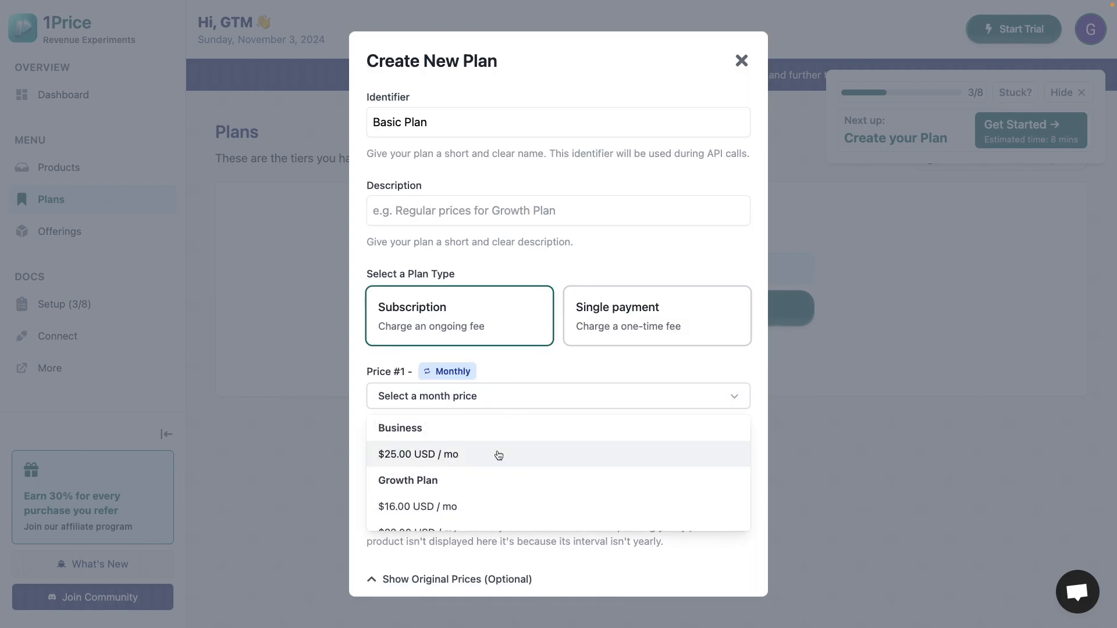
- Assign the Basic Plan's $9.00 monthly and $90.00 yearly prices to the new plan and create it
scroll(476, 493, down, 2)
click(466, 518)
click(474, 499)
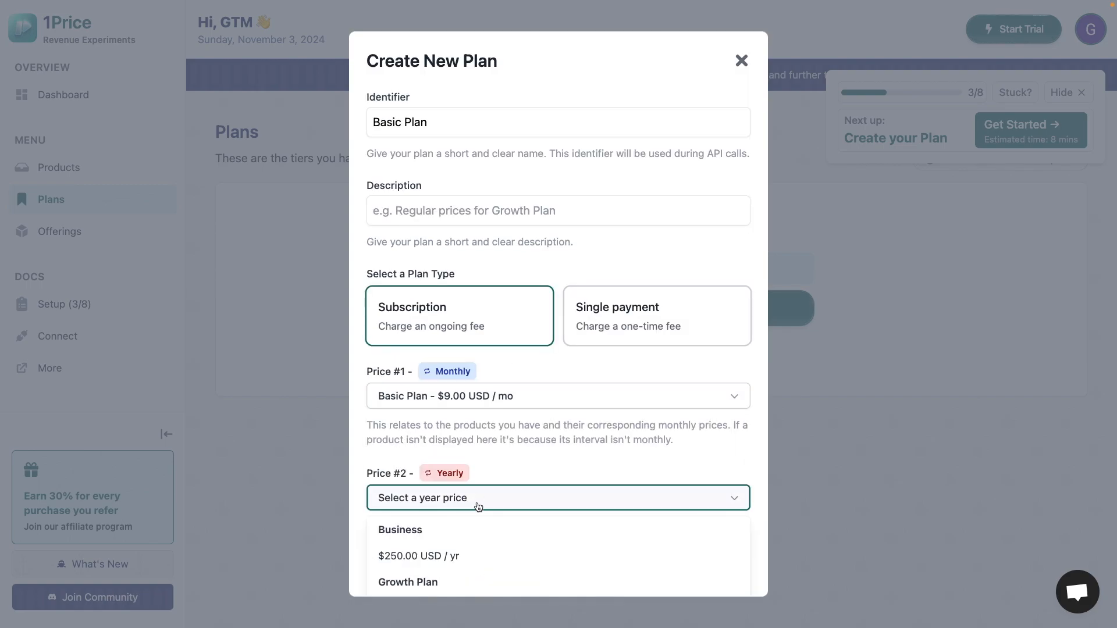
scroll(468, 558, down, 3)
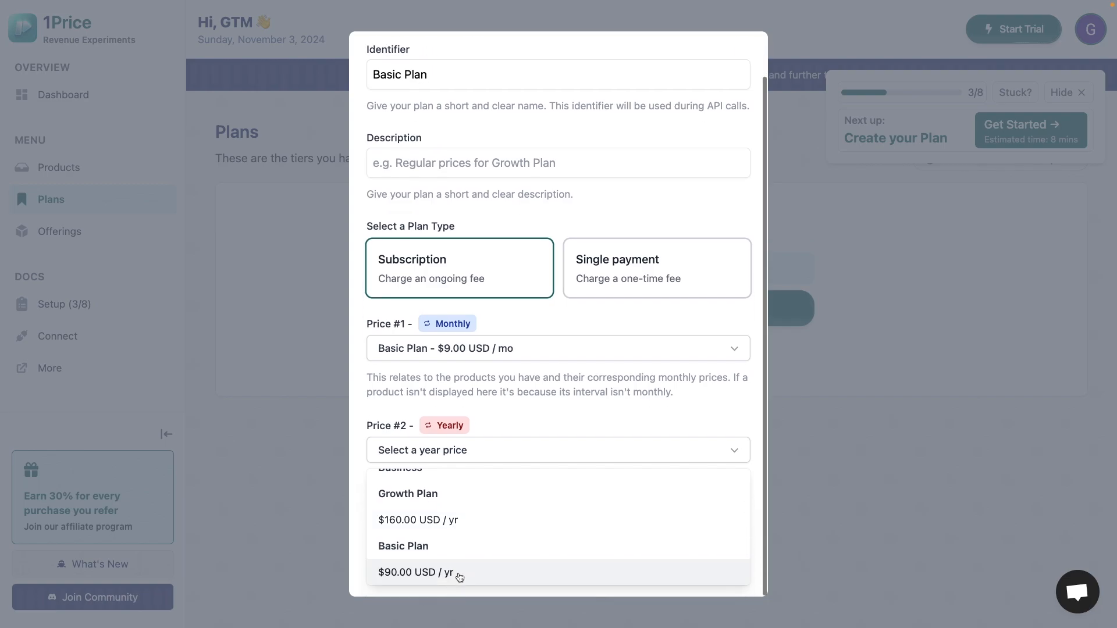
click(459, 575)
click(573, 562)
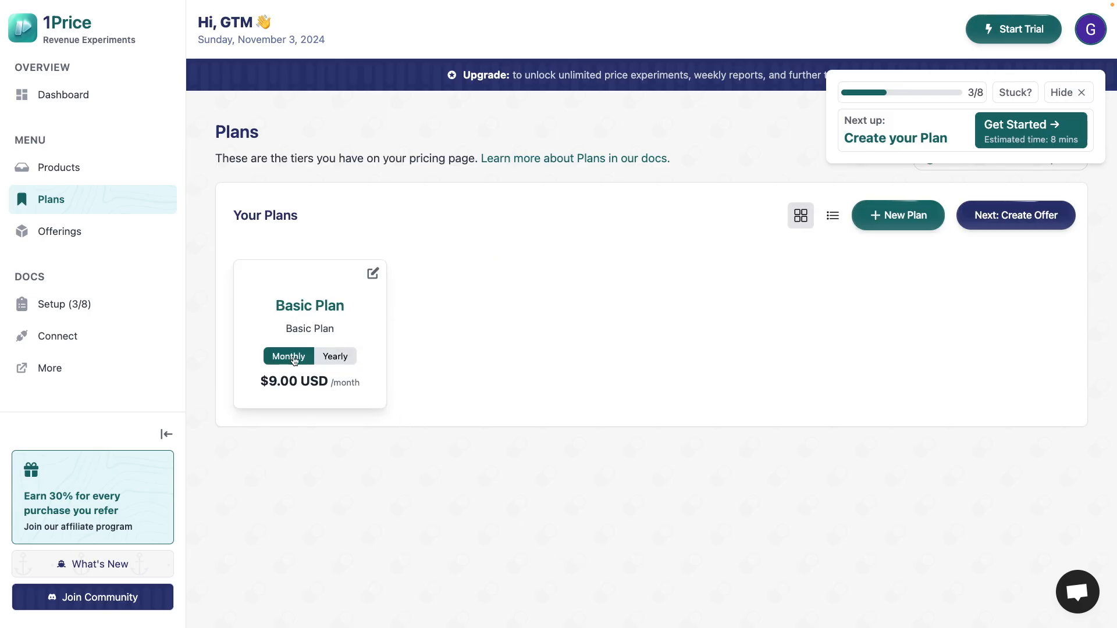
- Compare the monthly and yearly prices on the Basic Plan card by switching between the two intervals
click(332, 360)
click(291, 358)
click(335, 358)
click(297, 356)
click(335, 356)
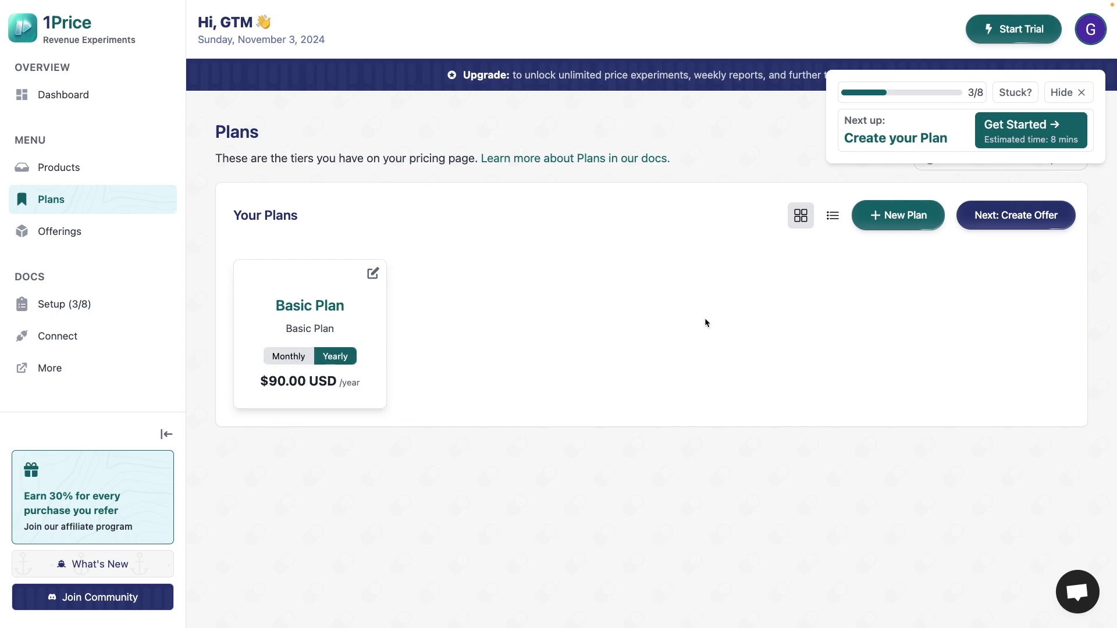
- Start another new plan with the identifier "Growth Plan" and the Subscription type
click(896, 227)
text(Growth Plan)
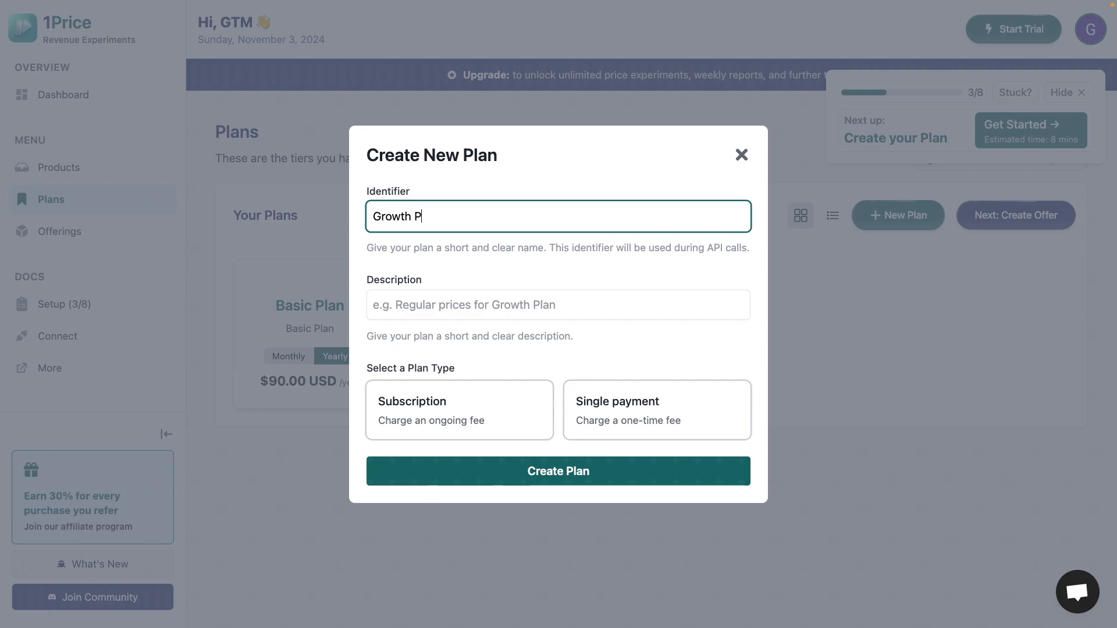
click(463, 413)
- Assign the Growth Plan's $16.00 monthly and $160.00 yearly prices to the new subscription plan and create it
click(465, 402)
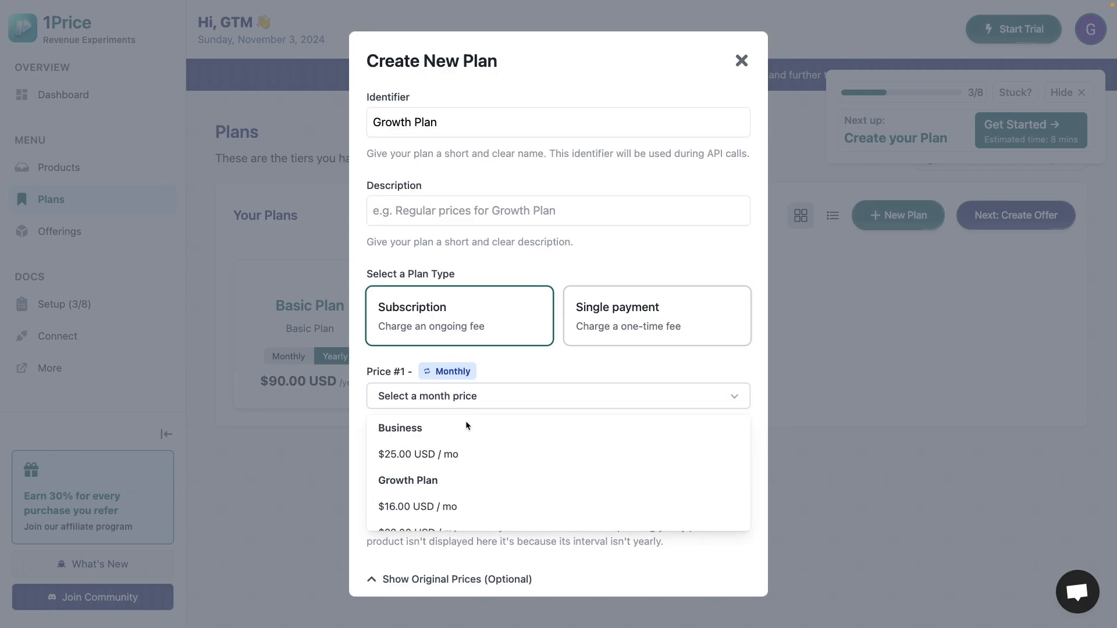
scroll(465, 499, down, 1)
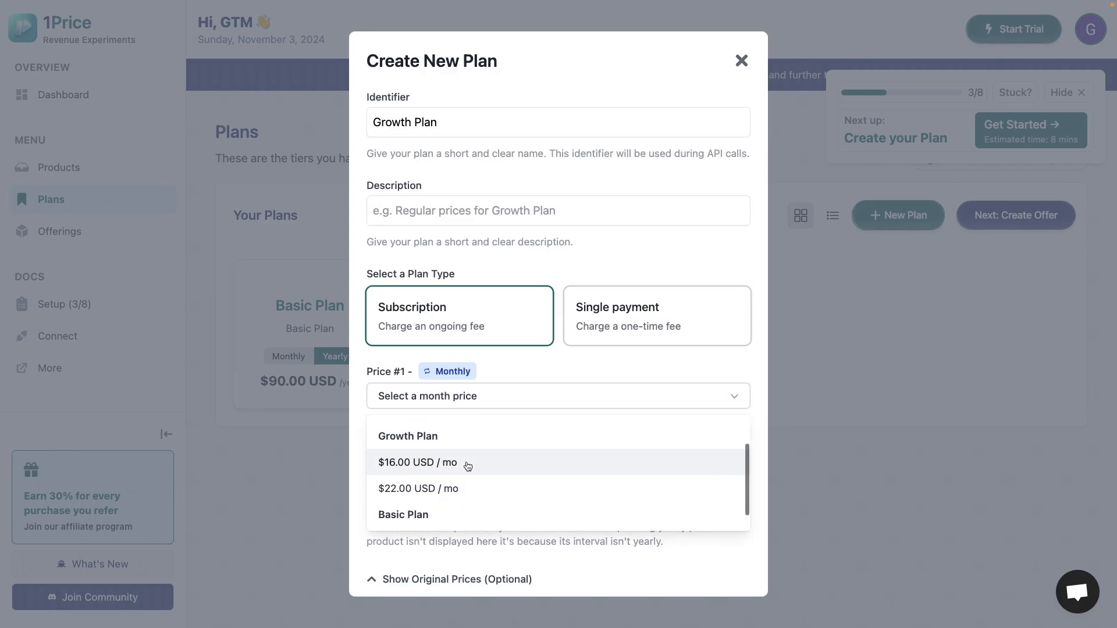
click(464, 462)
click(477, 498)
scroll(476, 565, down, 3)
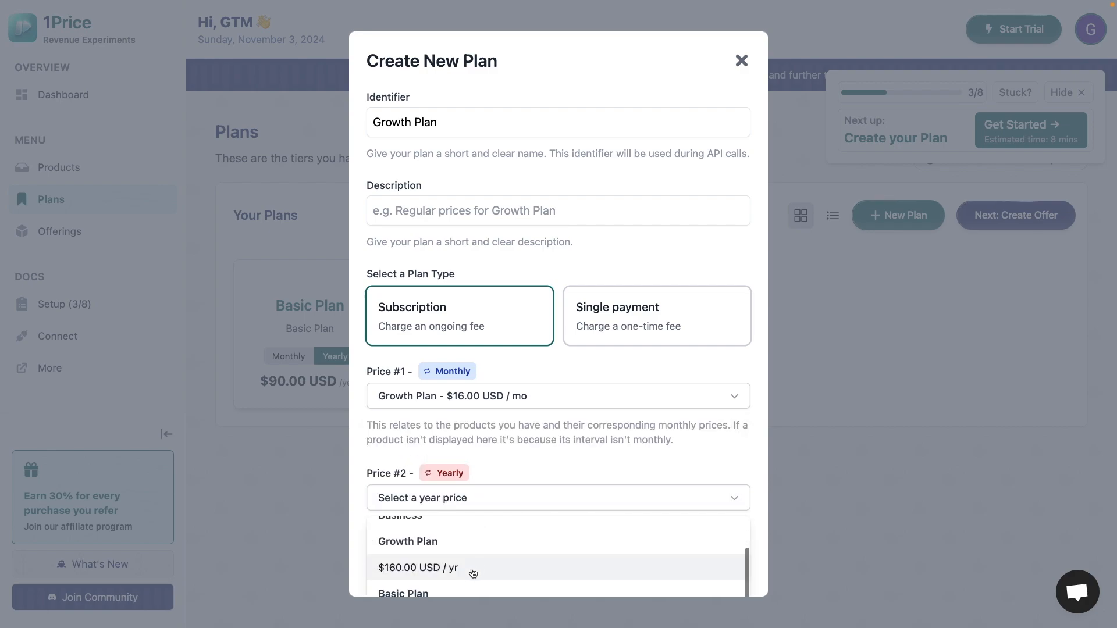
scroll(486, 543, up, 1)
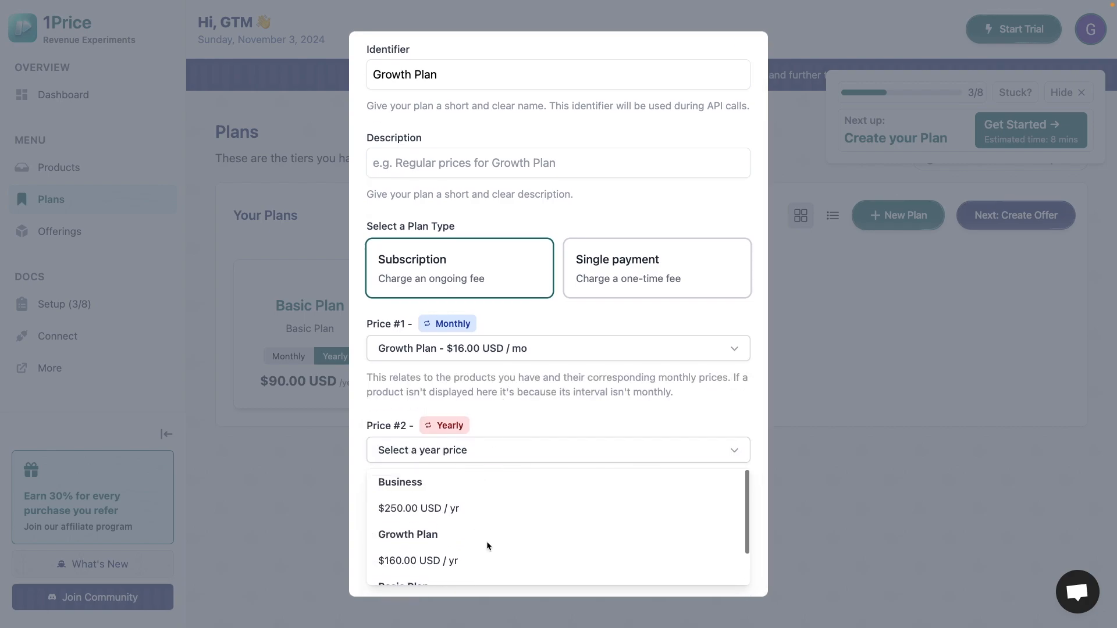
scroll(487, 531, down, 1)
click(483, 527)
click(499, 564)
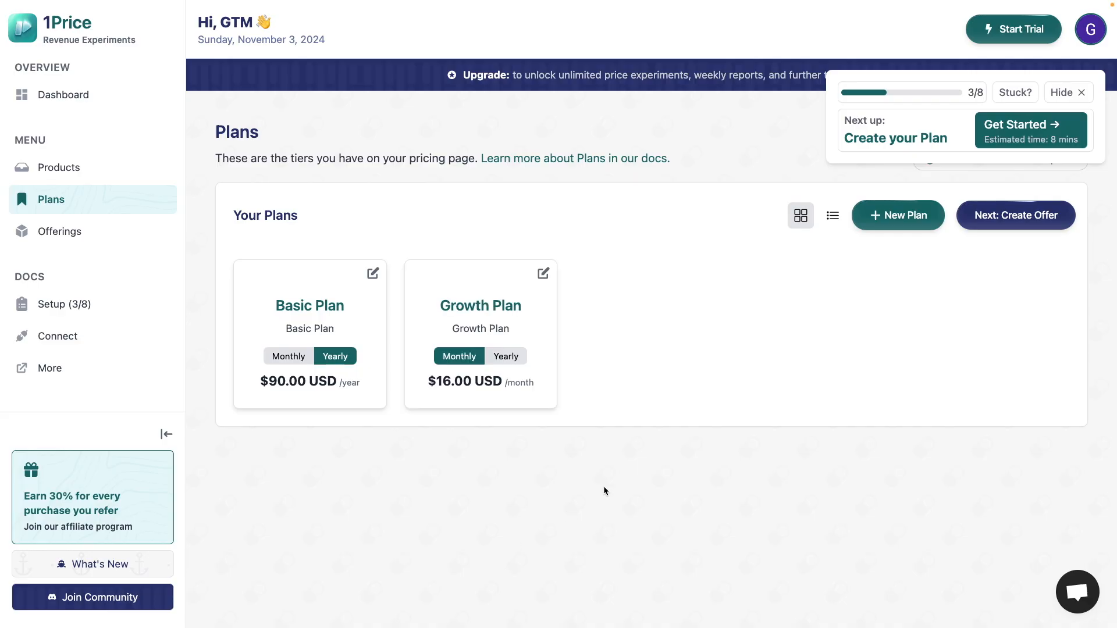
- Start a subscription plan from the Products section using the Business product's $25 monthly and $250 yearly prices
click(137, 174)
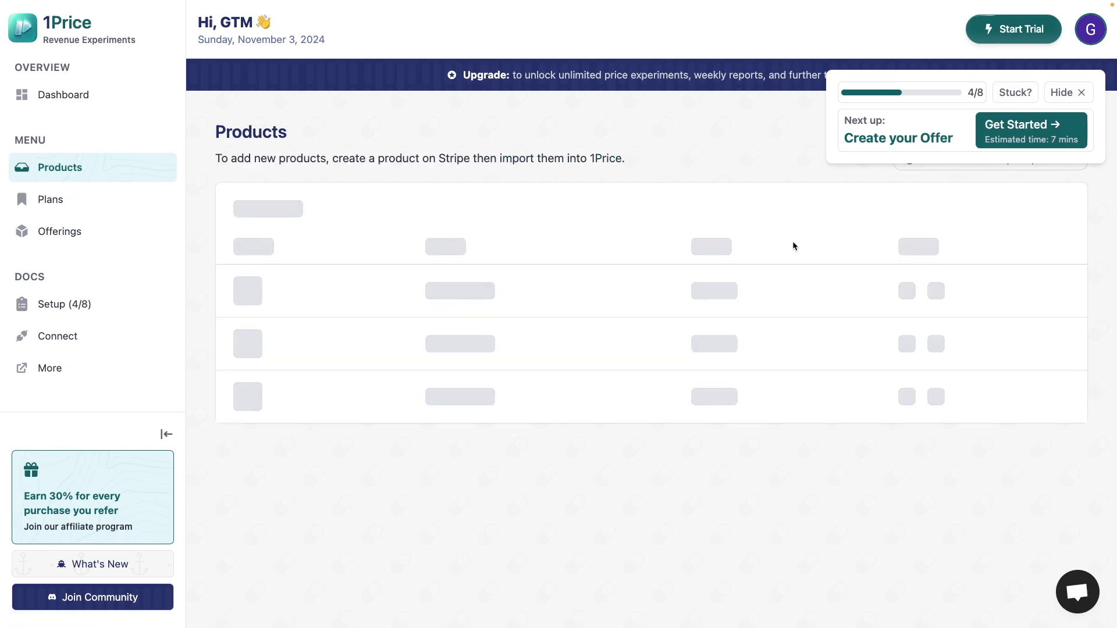
click(999, 223)
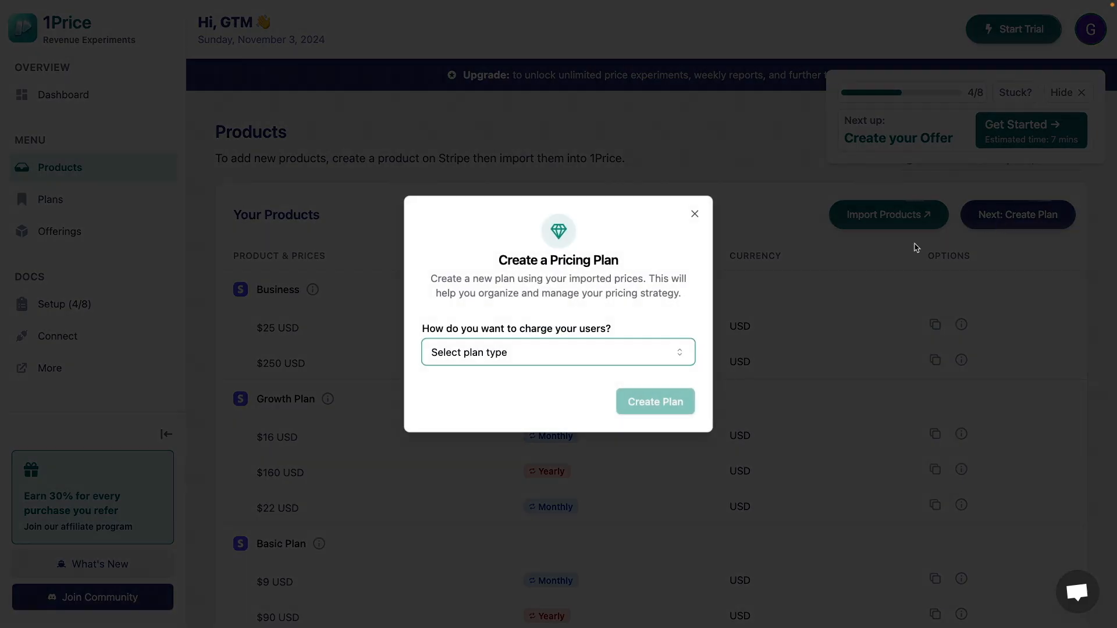
click(641, 357)
click(581, 387)
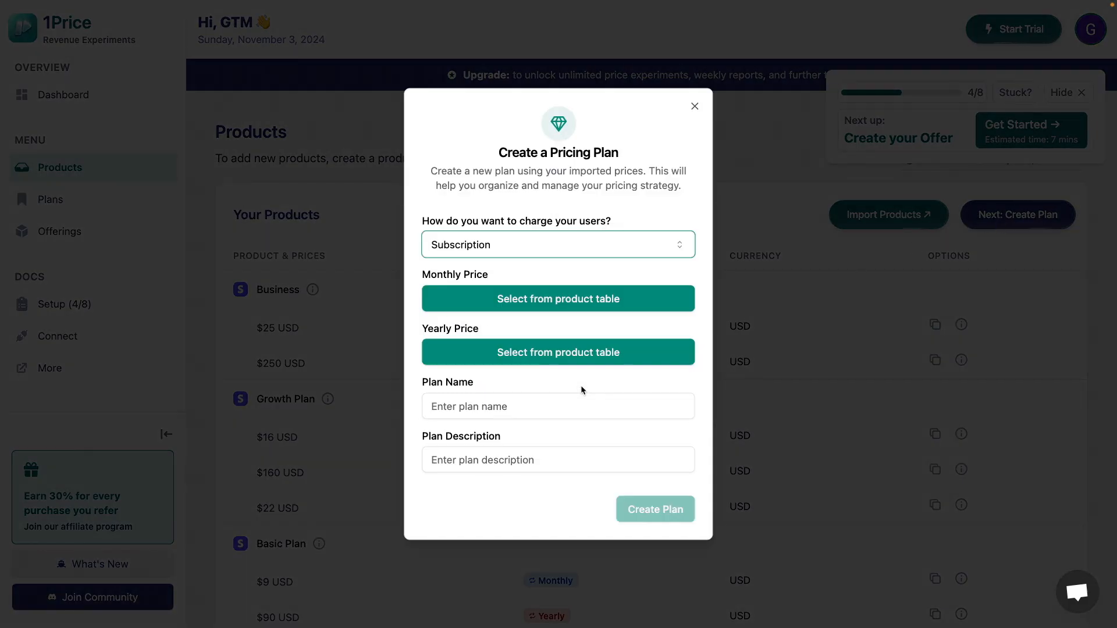
click(581, 307)
scroll(353, 434, down, 1)
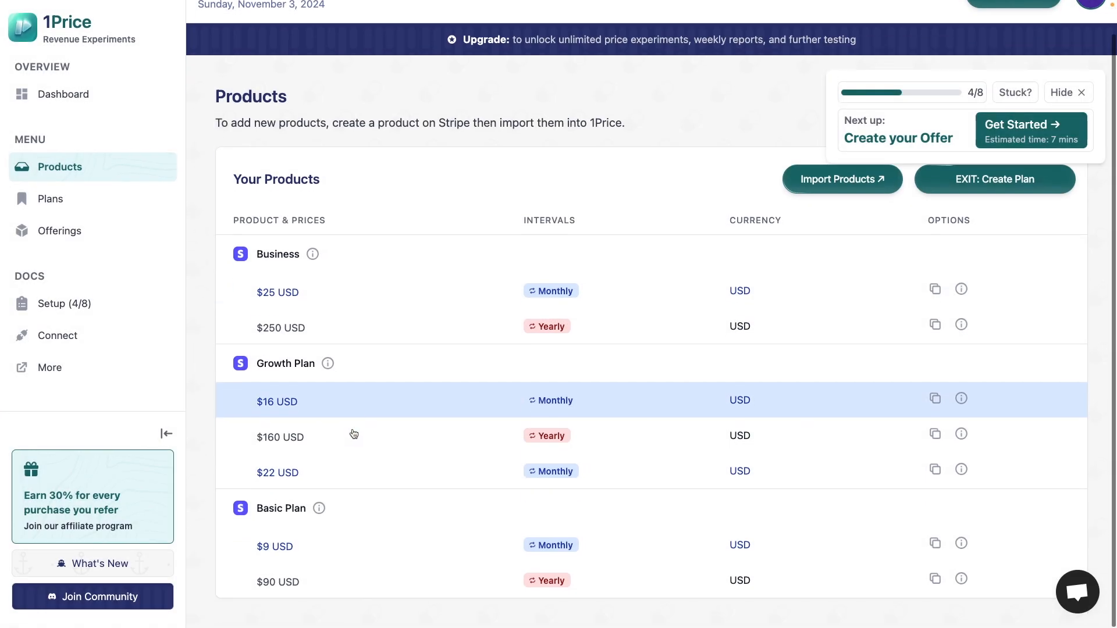
click(374, 292)
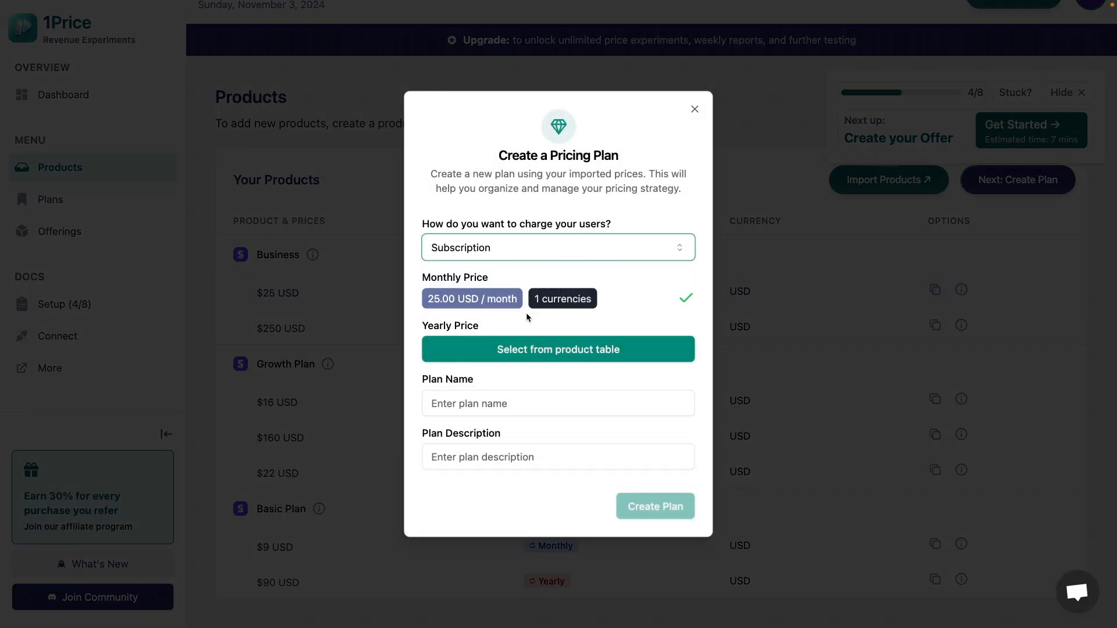
click(608, 349)
click(422, 329)
- Name the plan "Business Plan", describe it as "plan offering for Business Plan", and create it
click(485, 401)
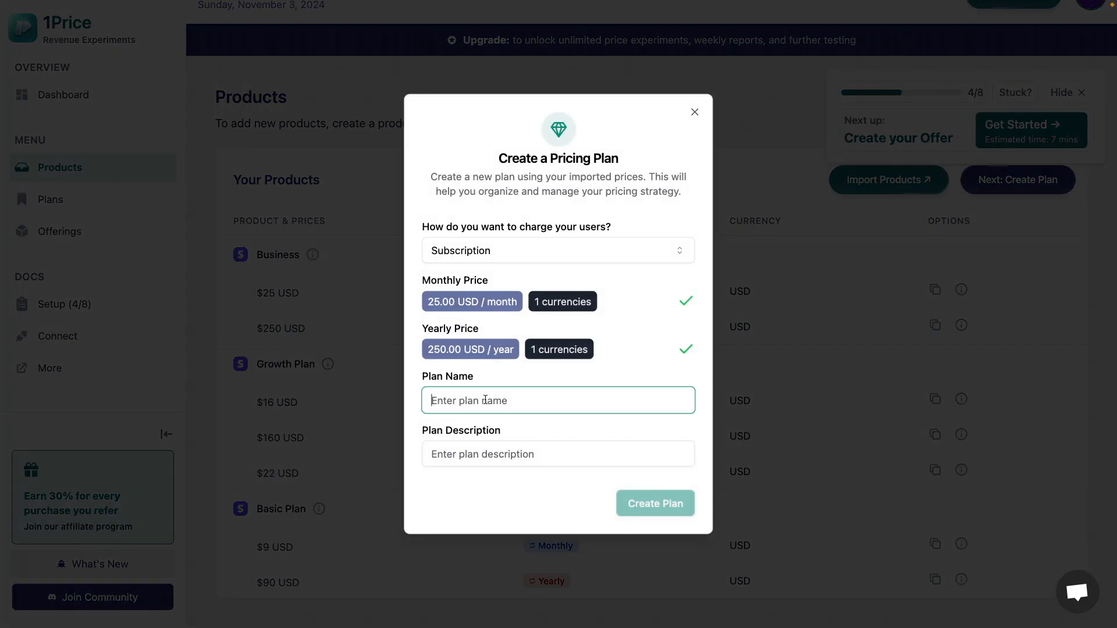
text(Bsuin)
text(iness Plan)
click(605, 458)
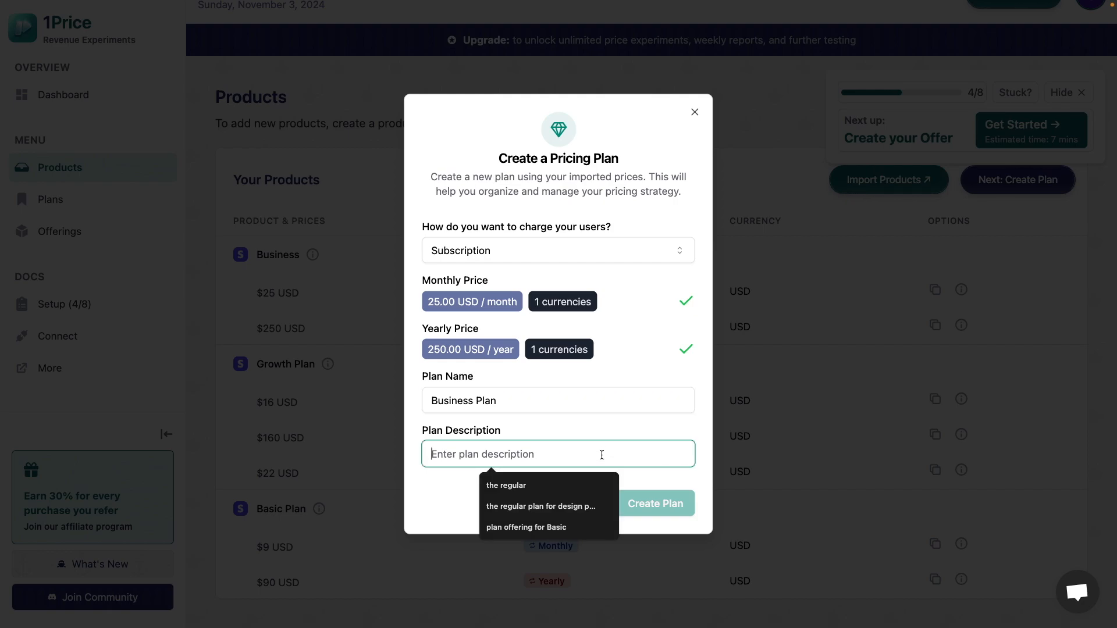
text(plan of)
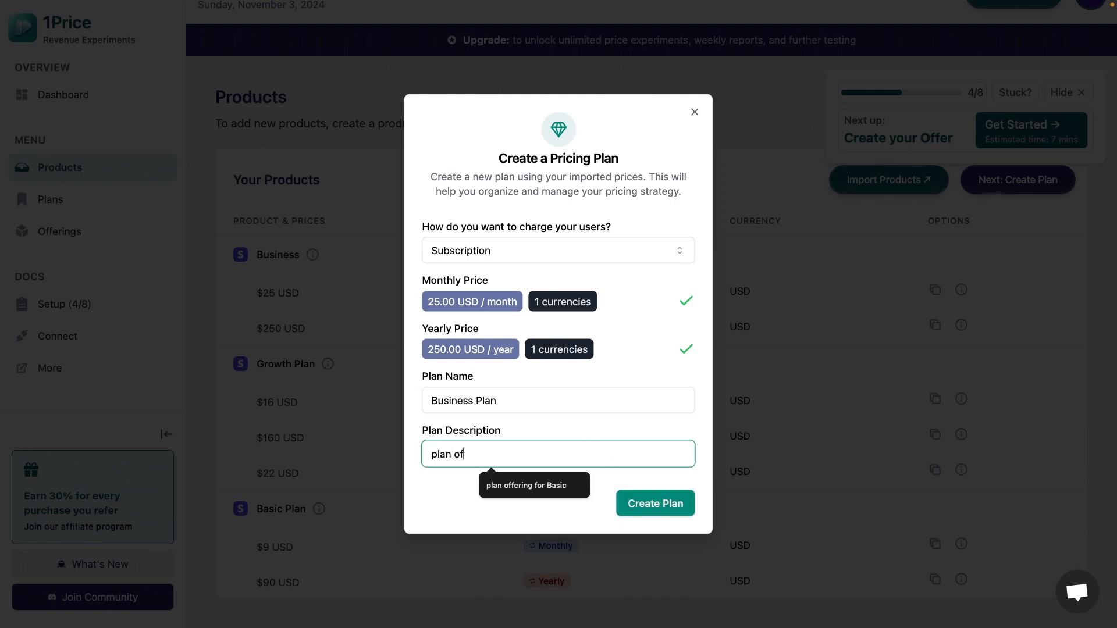
text(fering for Business Plan)
click(658, 504)
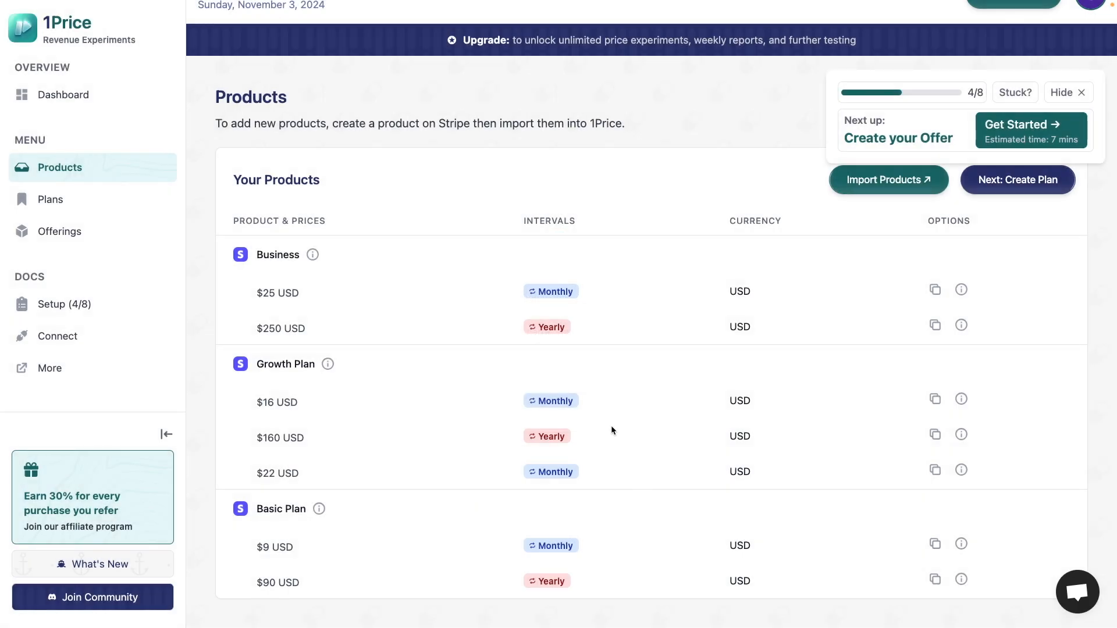
- Check the Growth Plan's monthly price in the Plans section
click(51, 199)
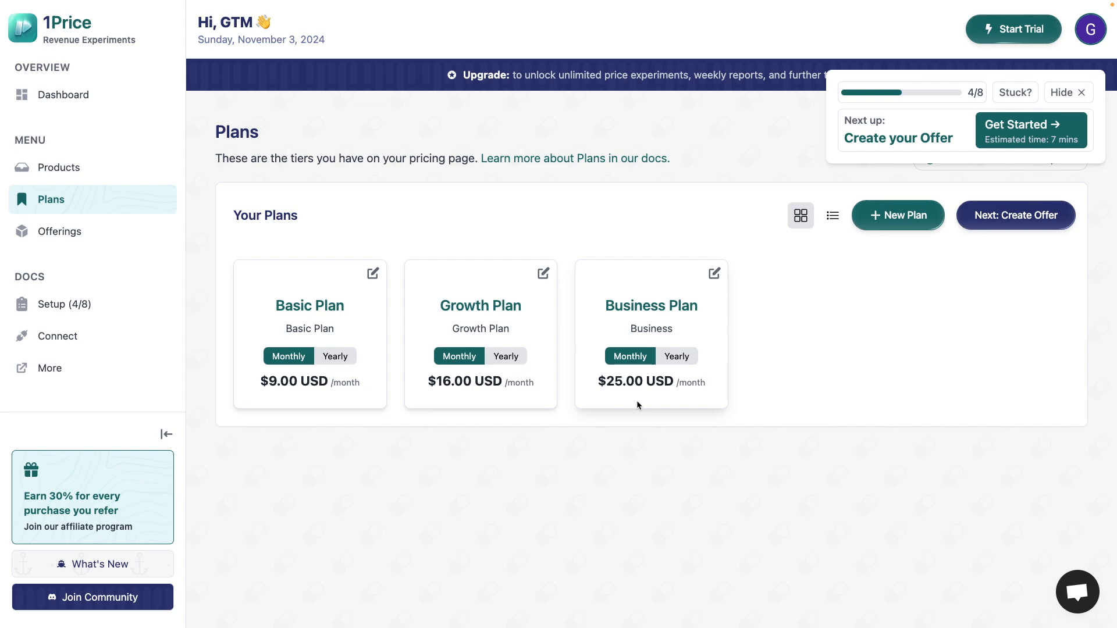
triple_click(431, 381)
triple_click(440, 383)
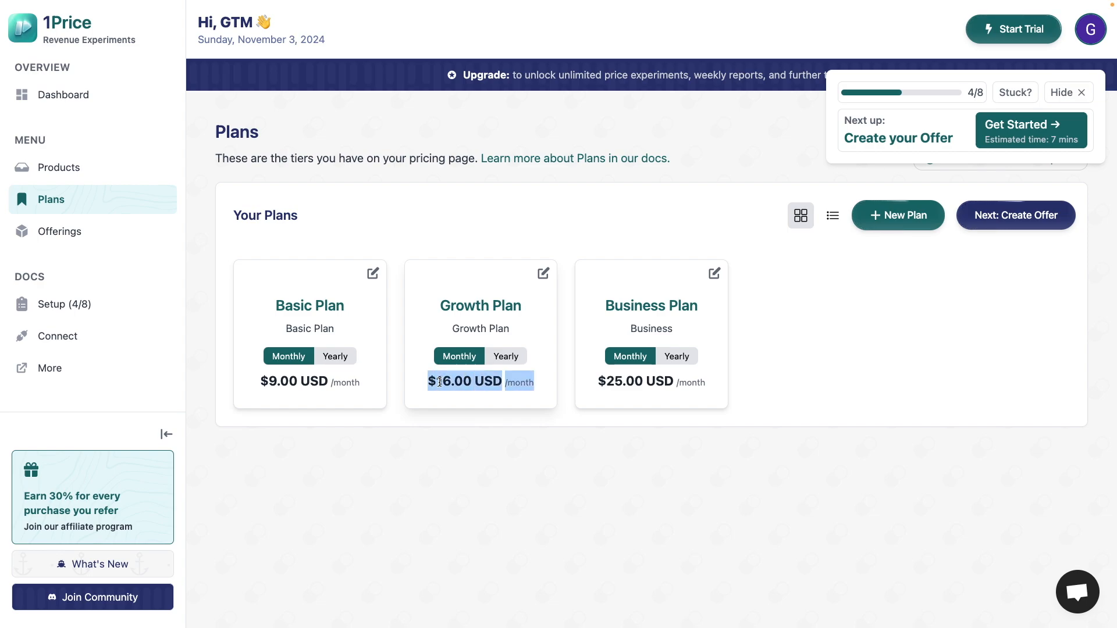
click(466, 390)
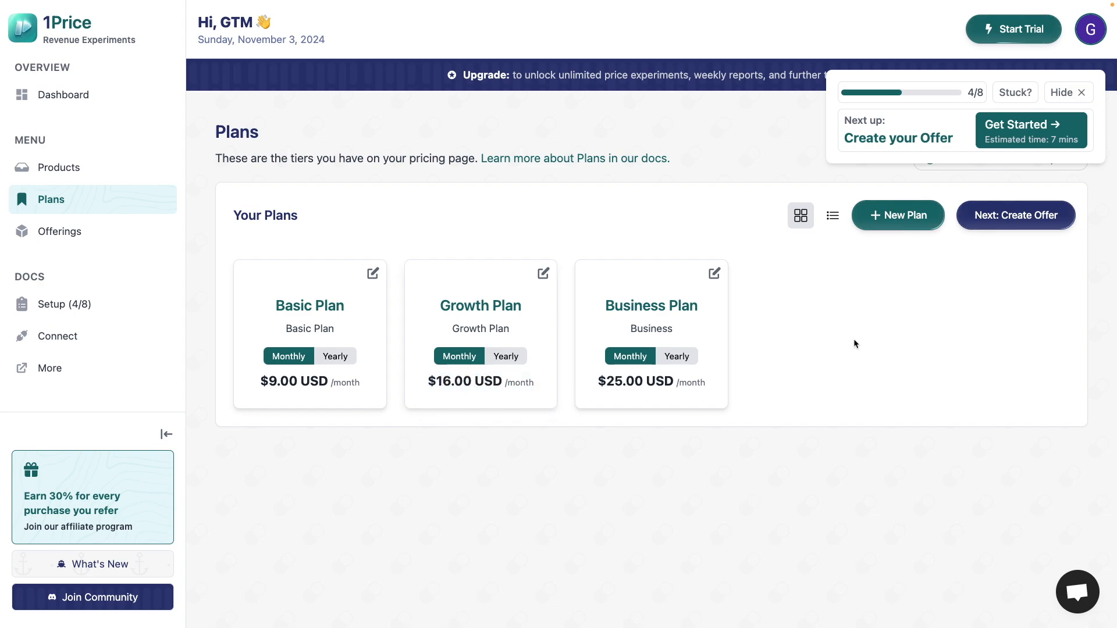
- Start a new plan with the identifier "Growth Plan ~" and the Subscription type
click(895, 226)
click(597, 231)
text(Growth Plan)
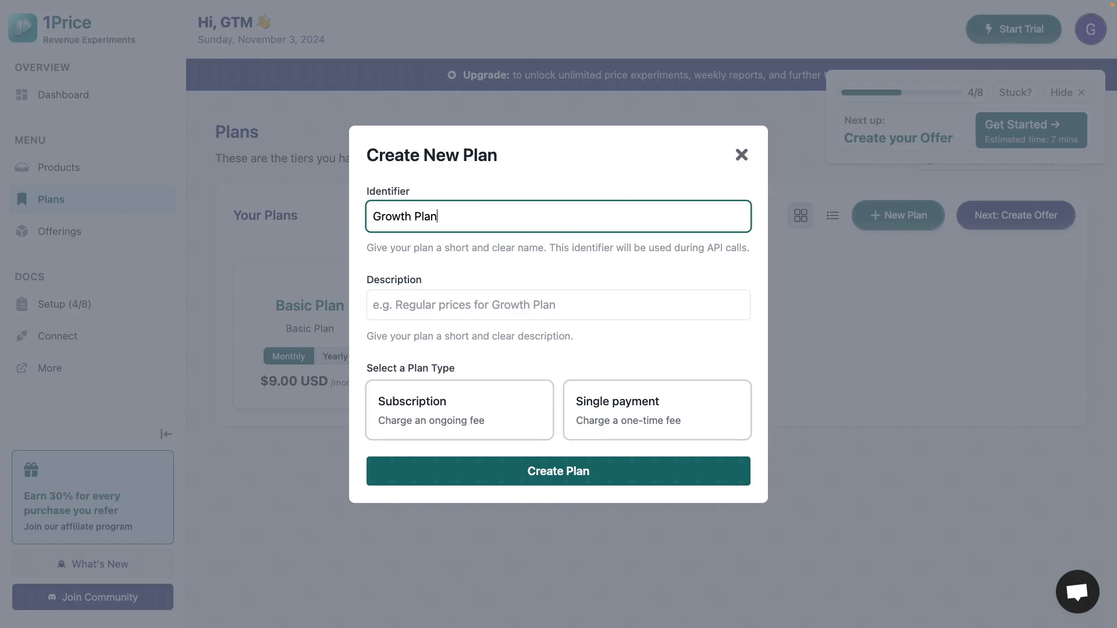
text( ~)
click(544, 304)
click(490, 227)
click(444, 302)
click(462, 417)
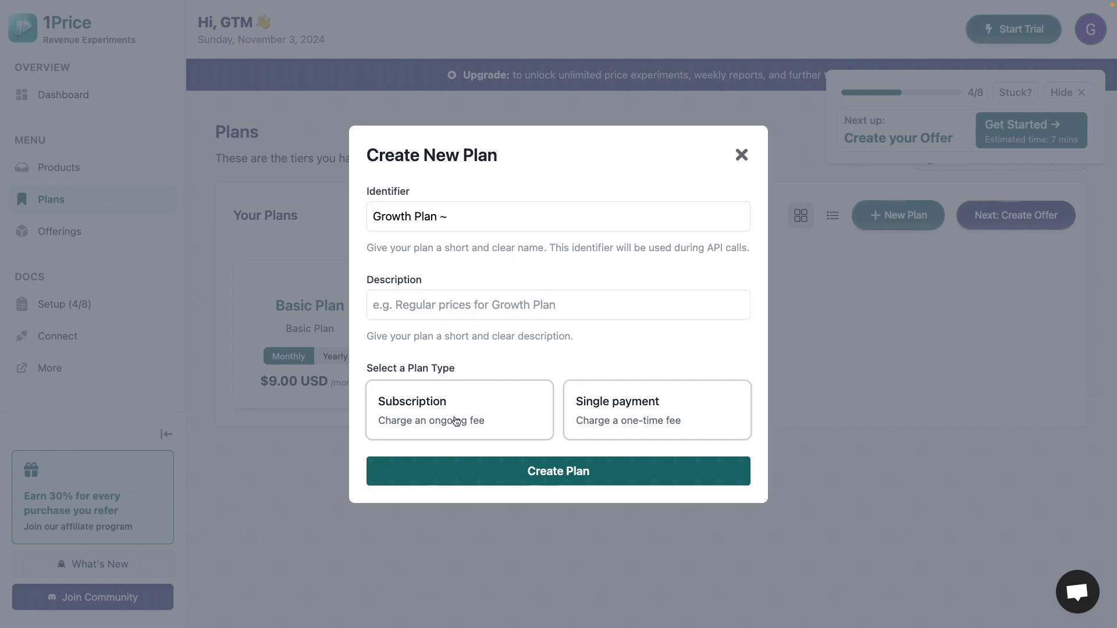
- Assign the Growth Plan's $22.00 monthly and $160.00 yearly prices to the new plan and create it
scroll(494, 384, down, 2)
click(511, 349)
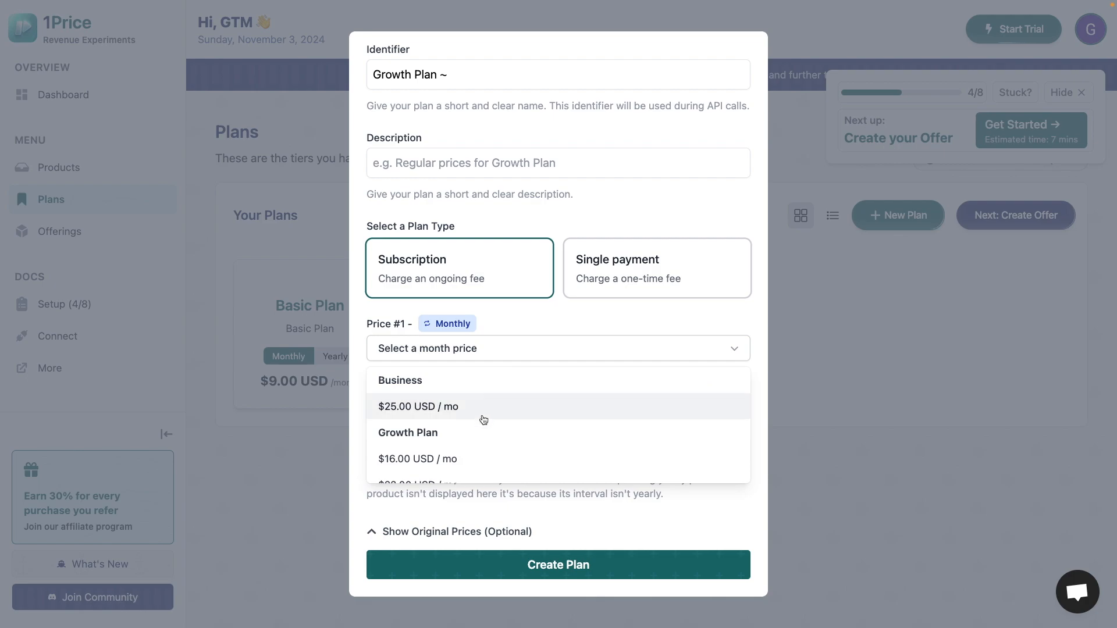
scroll(475, 458, down, 1)
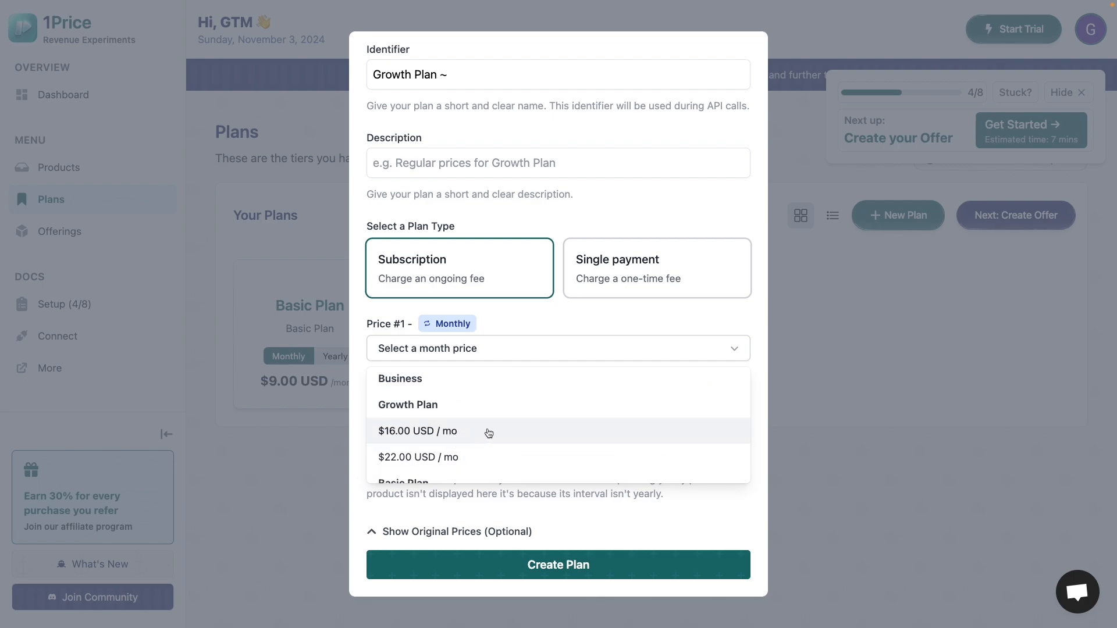
click(497, 457)
click(498, 451)
scroll(494, 512, down, 1)
click(483, 526)
click(520, 558)
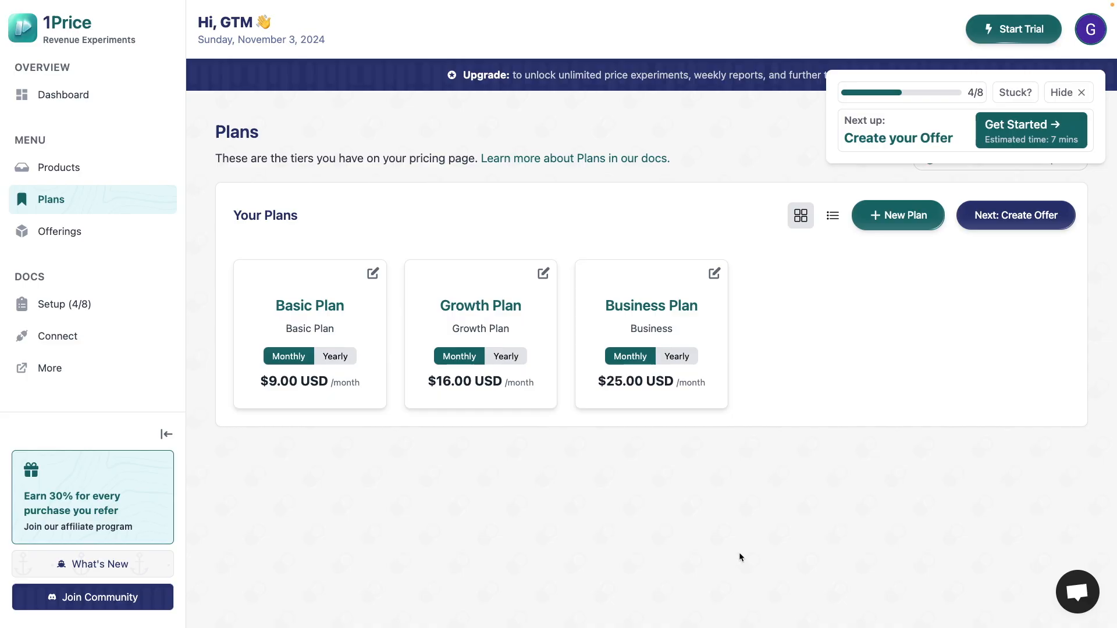
- Create an offer in the Offerings section containing the Basic Plan, Growth Plan and Business Plan
click(149, 242)
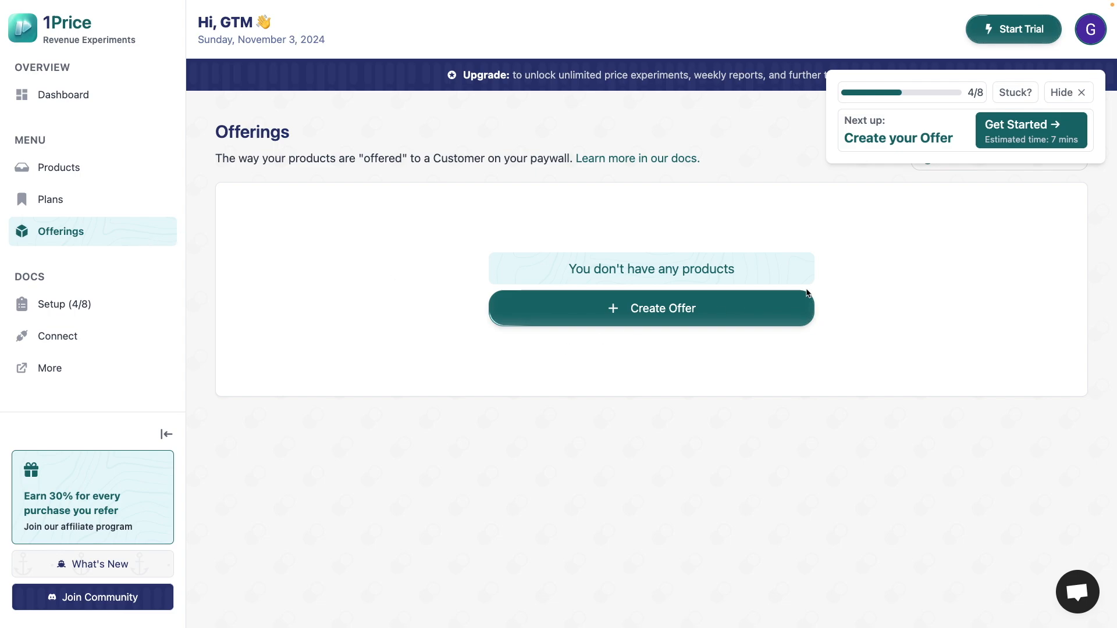
click(686, 309)
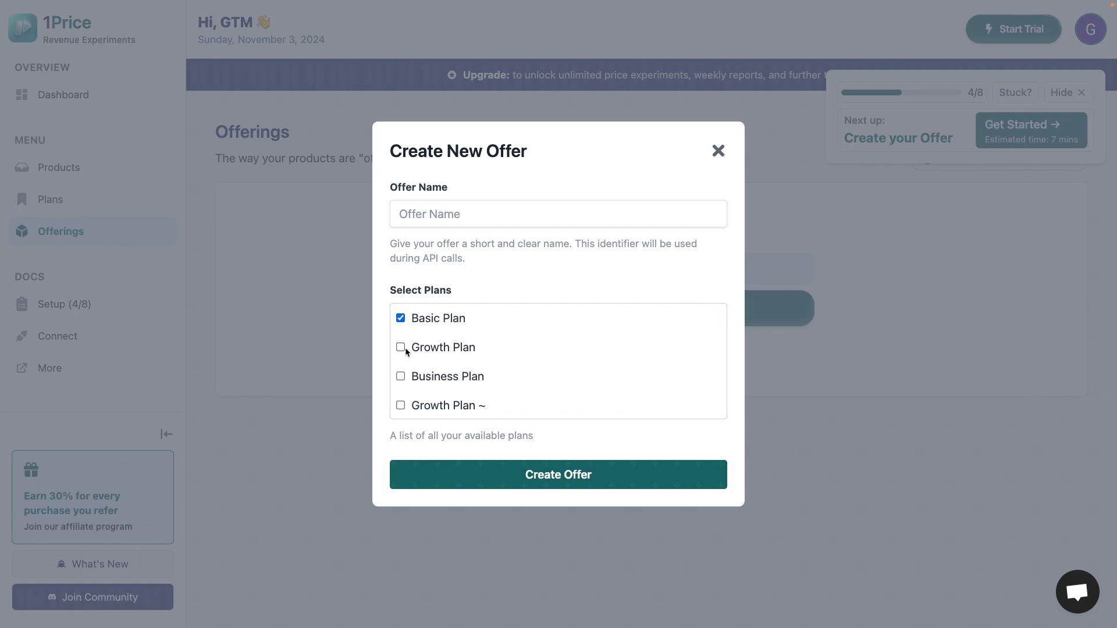
click(400, 376)
click(474, 475)
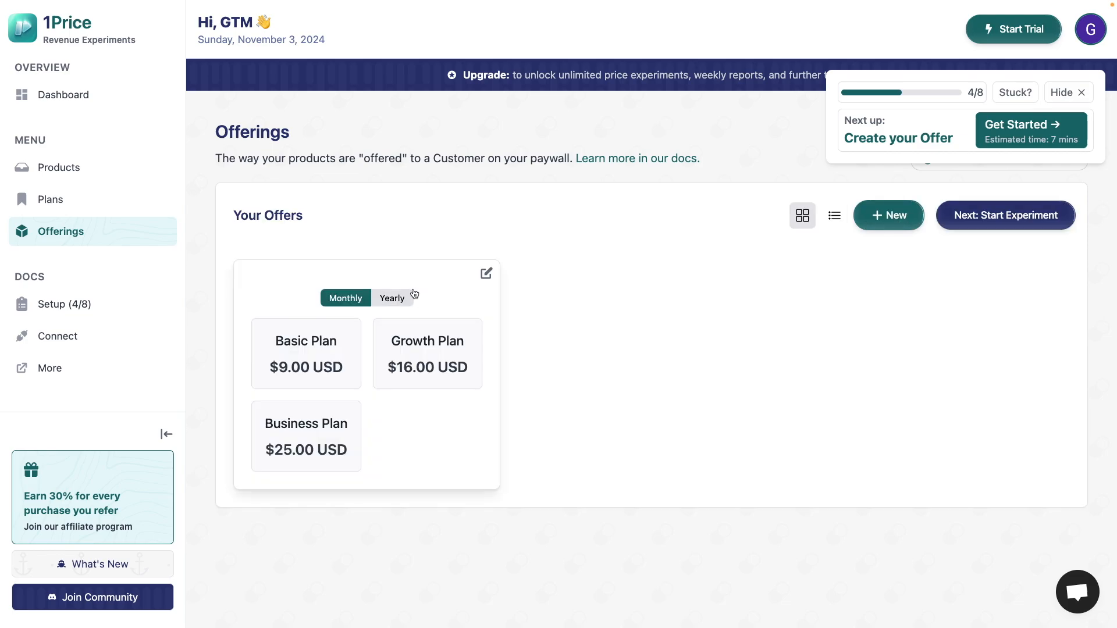
- Create a second offer containing the Basic Plan, Growth Plan ~ and Business Plan
click(893, 229)
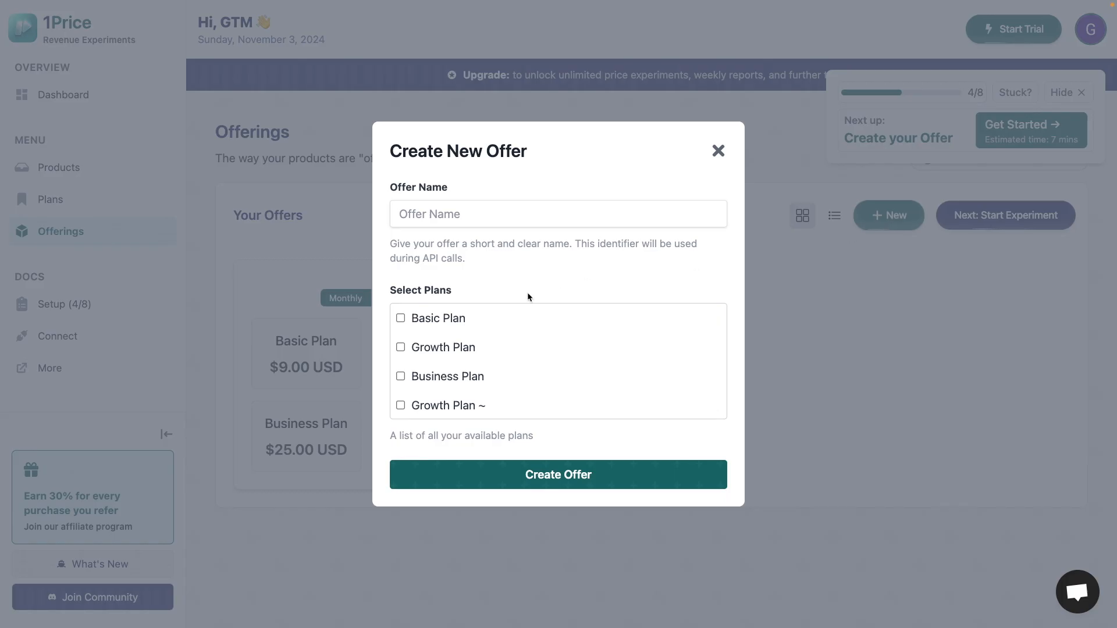
click(399, 318)
click(398, 406)
click(400, 379)
drag(516, 348, 474, 438)
click(490, 478)
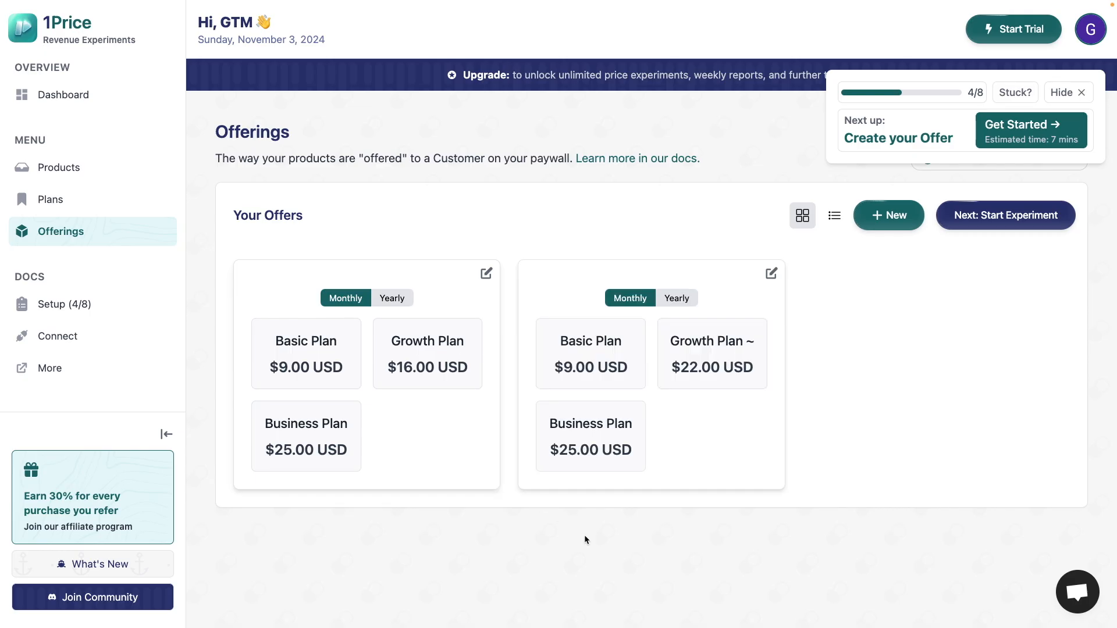
- Compare the Growth Plan prices of the two offers by switching between the monthly and yearly intervals
click(391, 301)
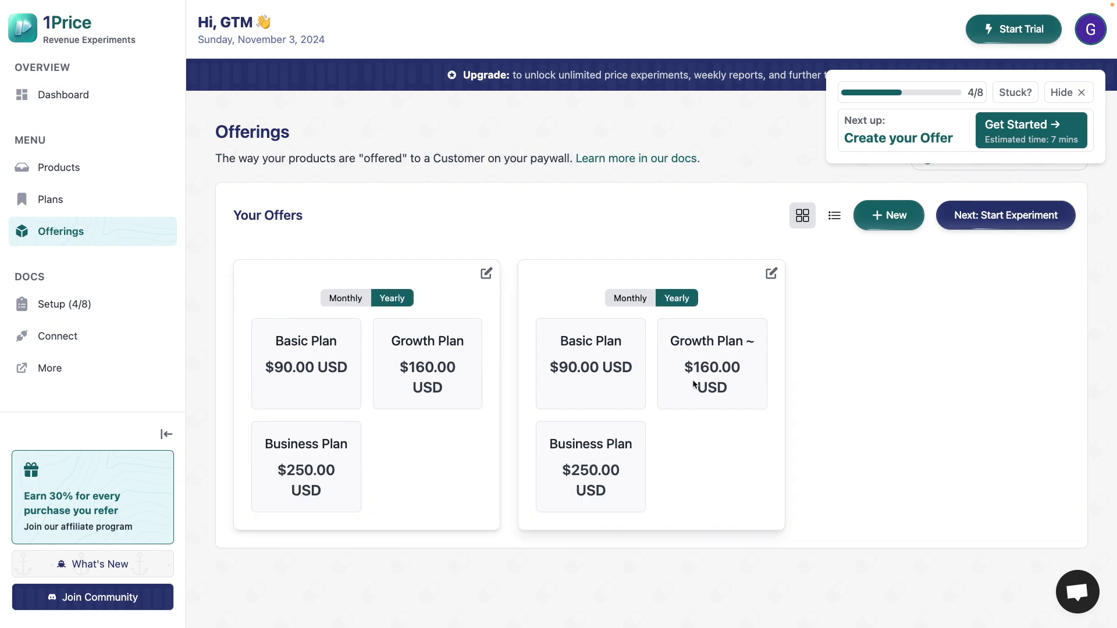
click(353, 299)
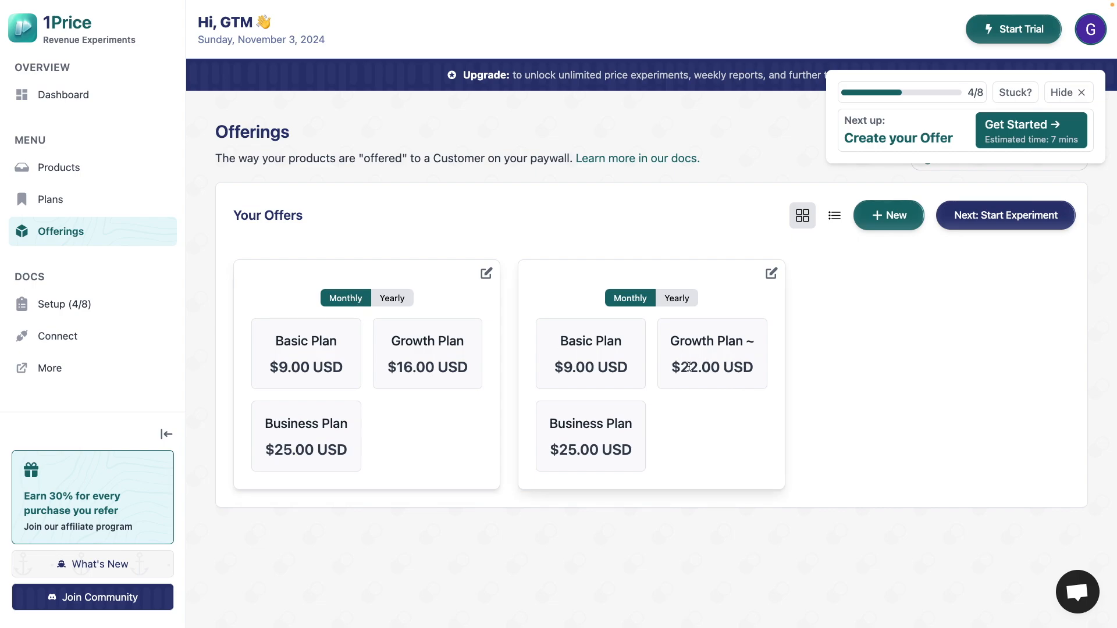
drag(398, 367, 433, 367)
click(397, 304)
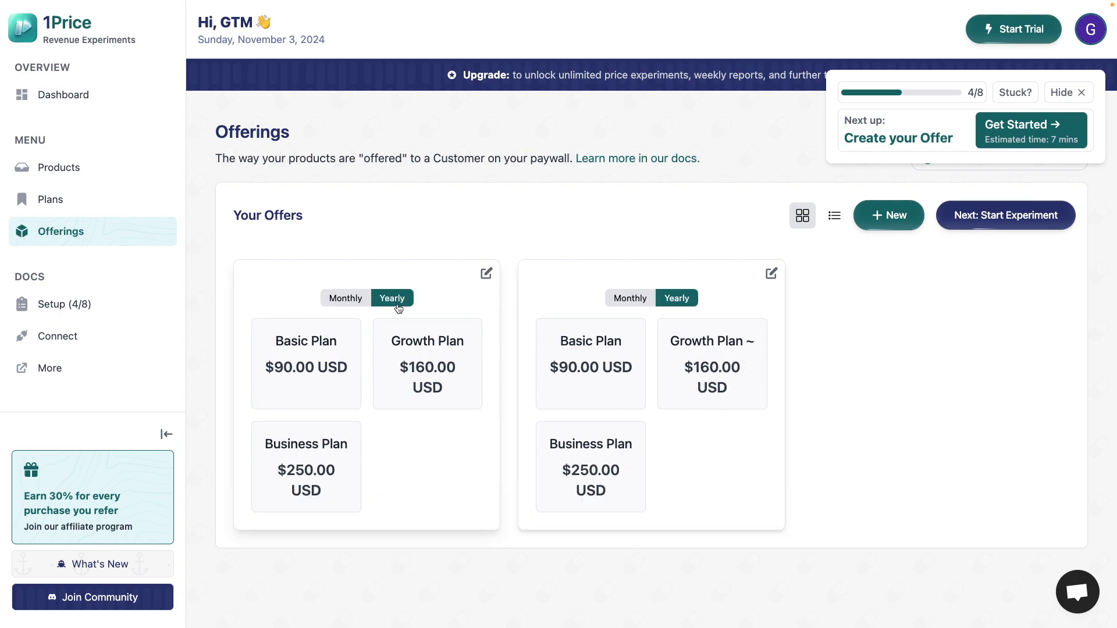
click(346, 303)
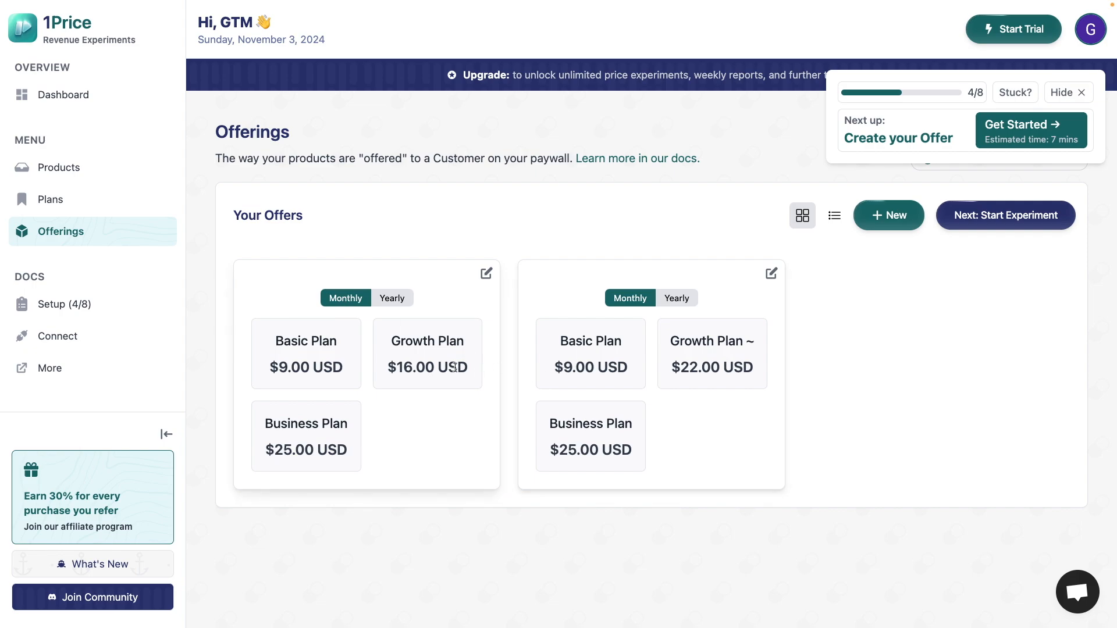
drag(476, 368, 370, 369)
drag(765, 368, 667, 369)
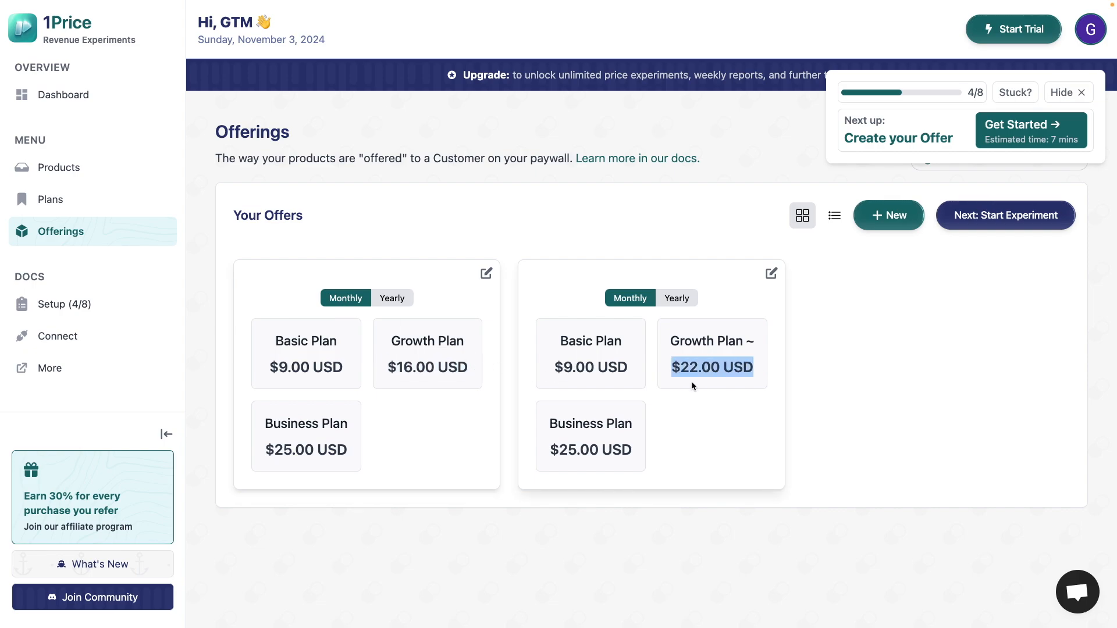
click(692, 384)
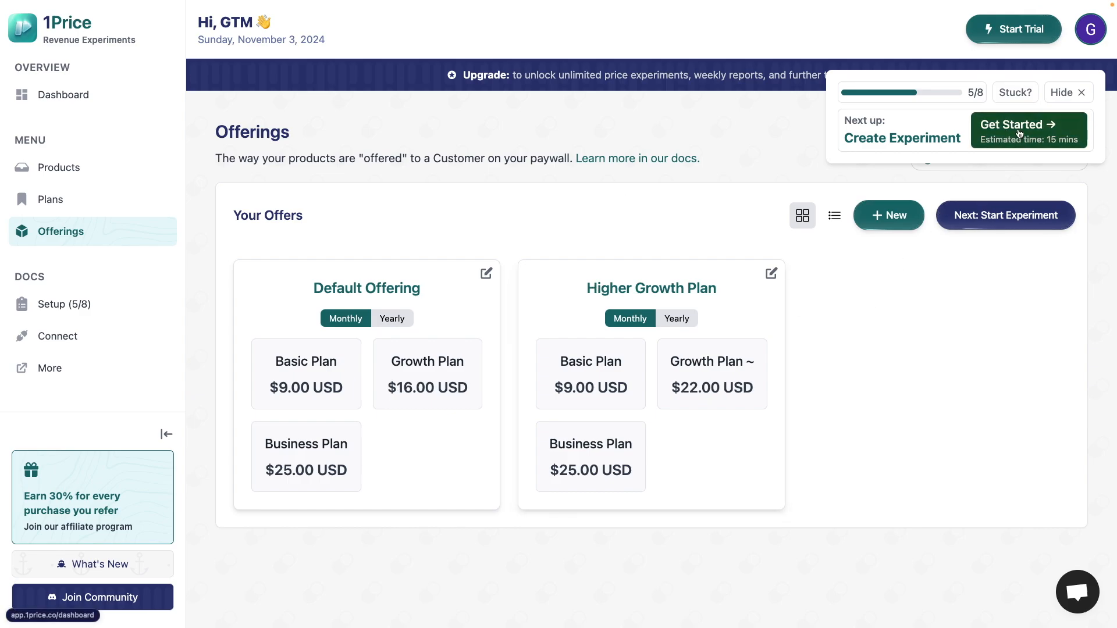
- Begin a new experiment with Default Offering as the control offer and Higher Growth Plan as the experiment offer
click(1019, 133)
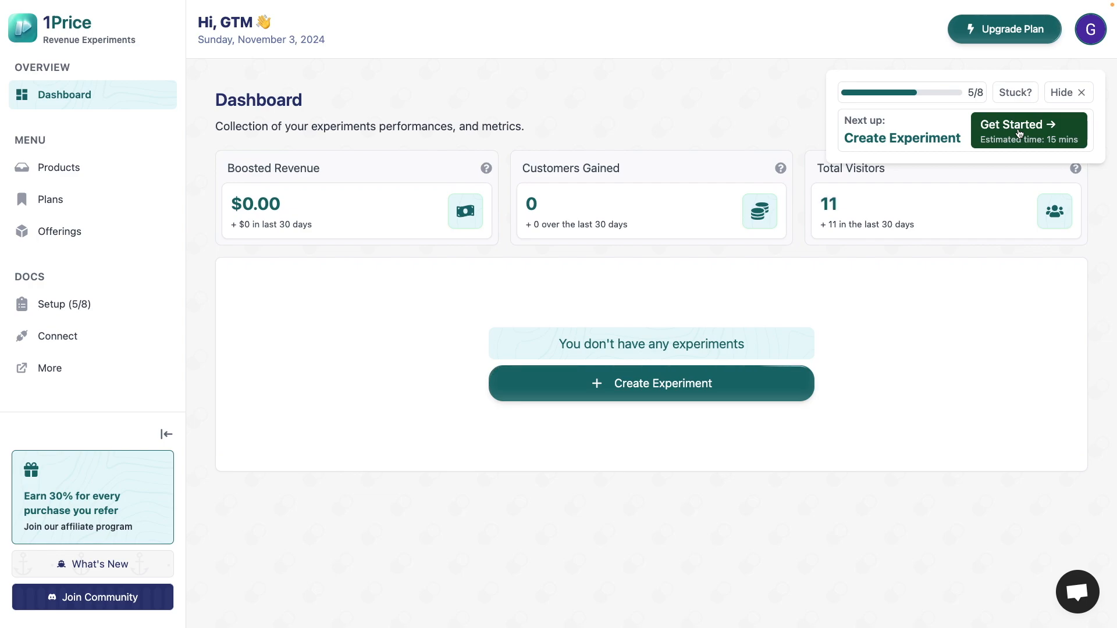
click(789, 385)
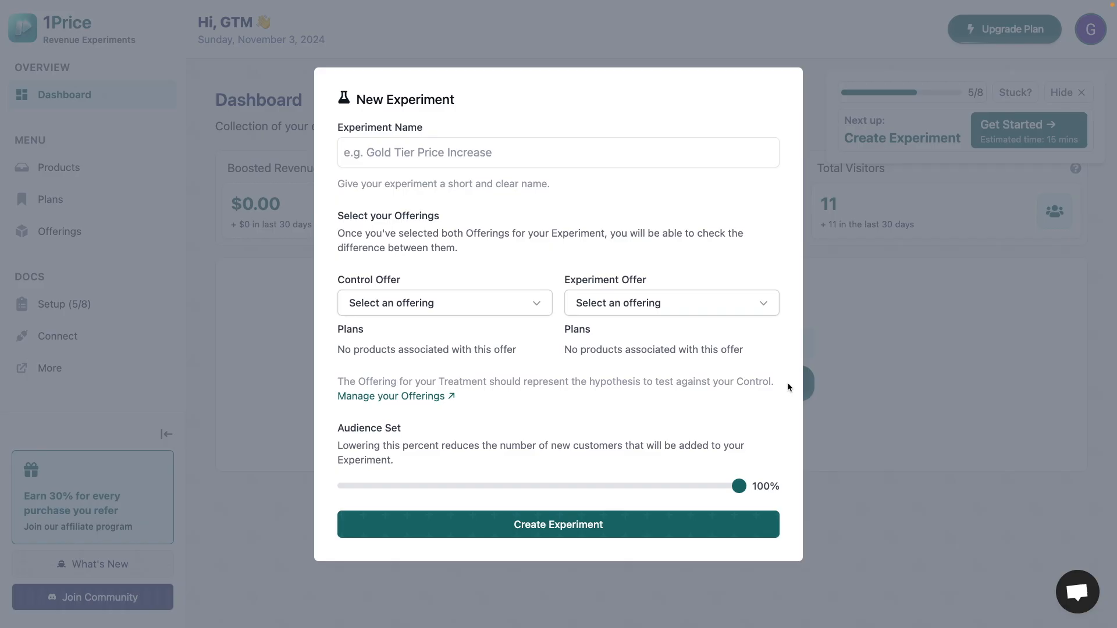
click(476, 303)
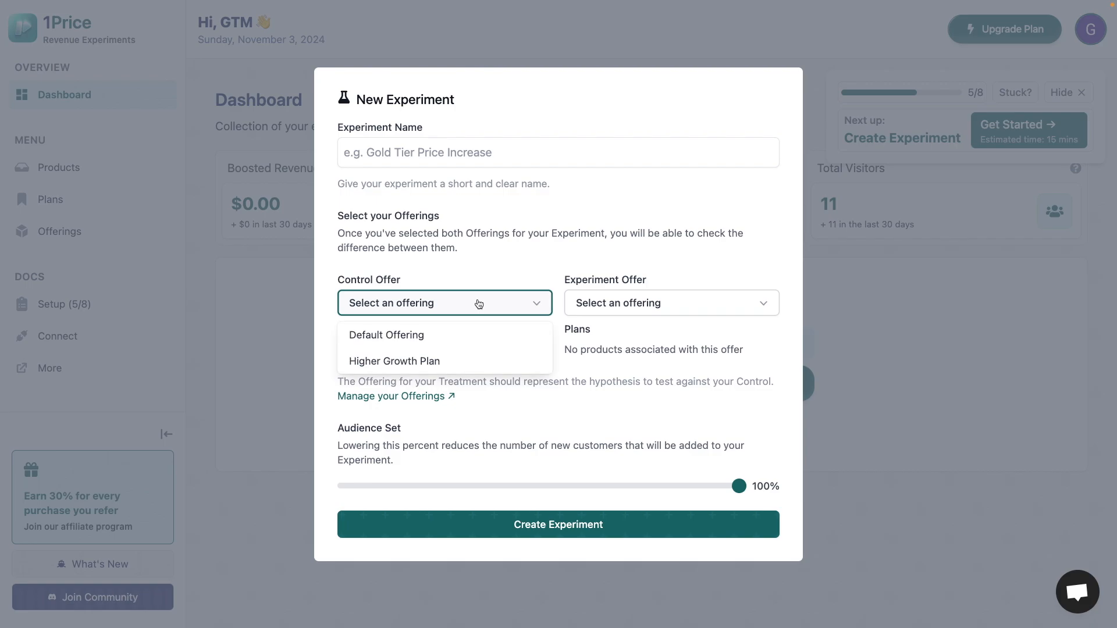
click(462, 340)
drag(415, 345, 385, 345)
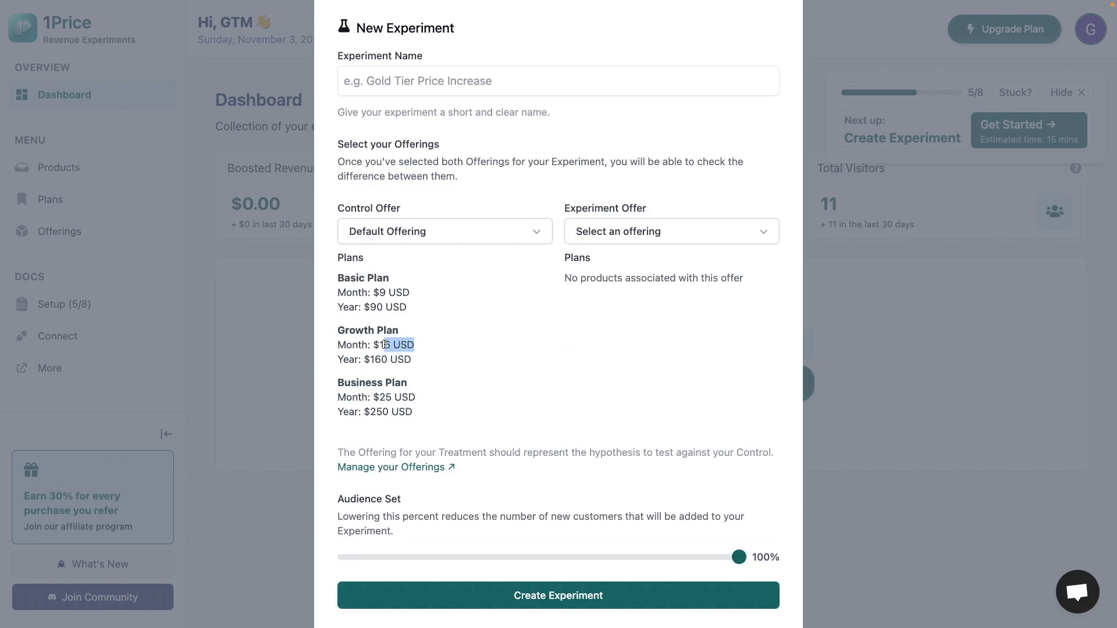
click(640, 239)
click(648, 294)
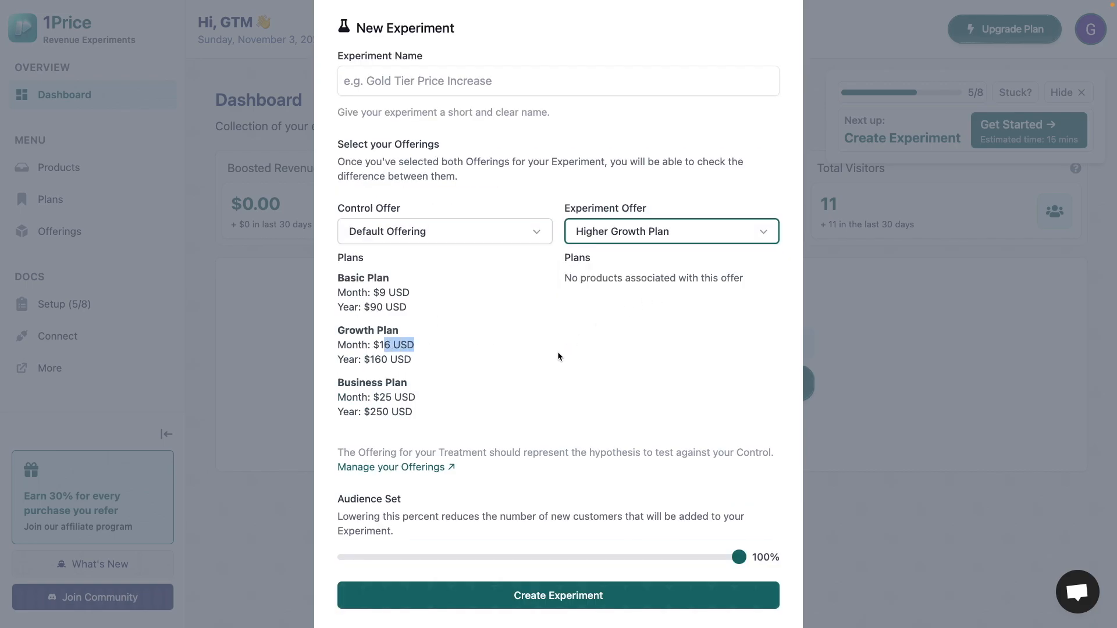
drag(595, 346, 662, 344)
click(662, 344)
- Name the experiment "$16 -> $22USD/mo [Growth Plan]"
click(504, 92)
text($16)
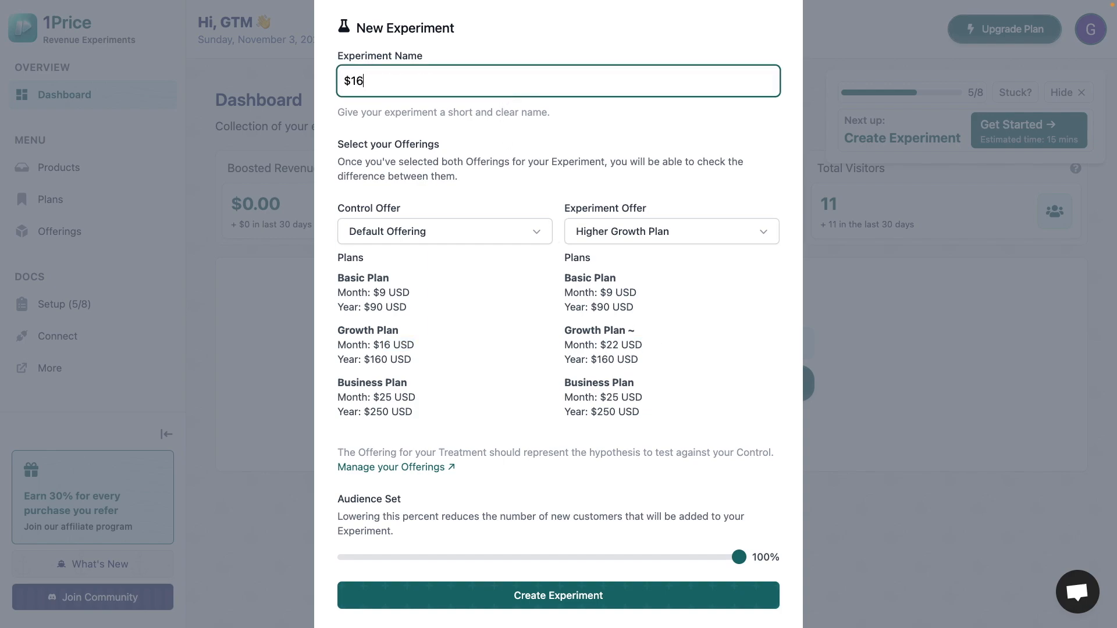
text( -> $22)
text(/mo)
text(USD)
text( [Growth Plan])
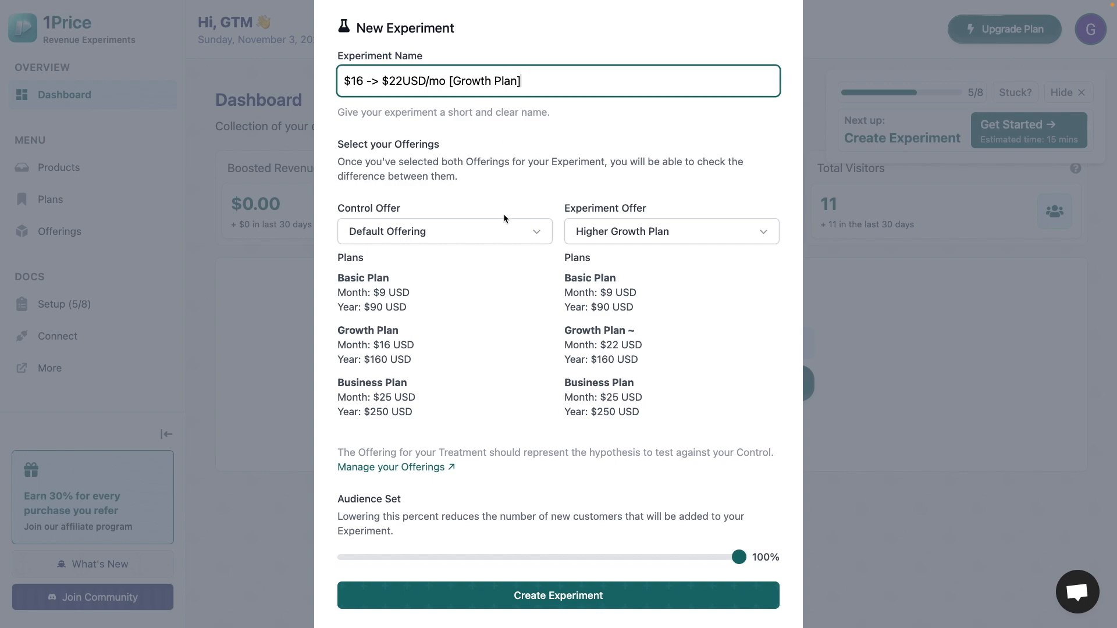
- Try the audience set at 20%, restore it to 100% and create the experiment
scroll(541, 451, down, 1)
click(542, 491)
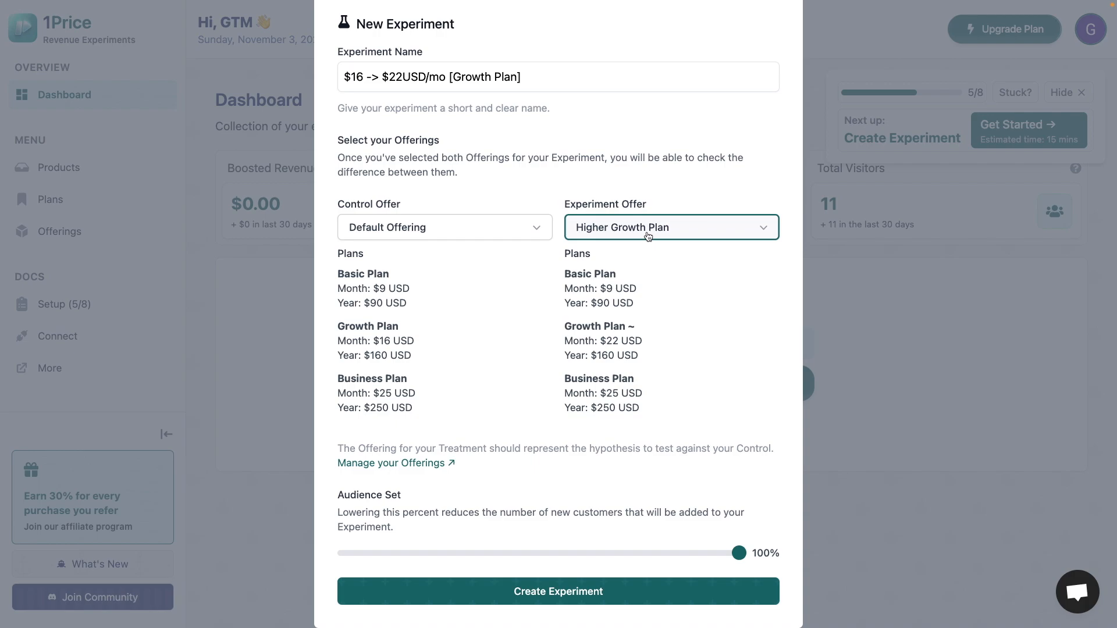
drag(738, 554, 384, 550)
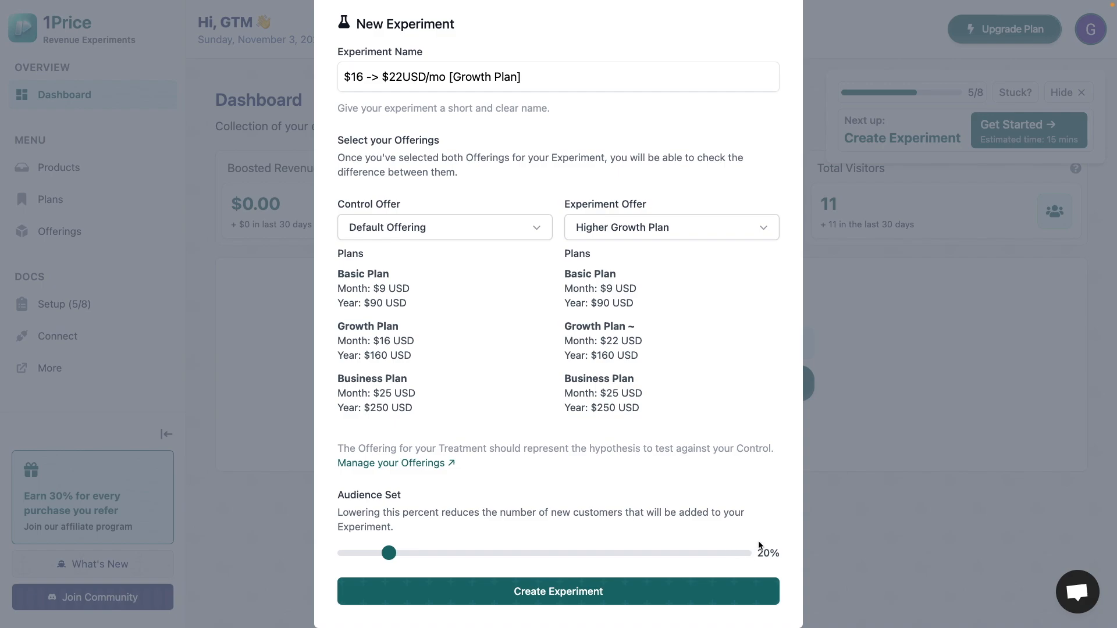
drag(388, 553, 751, 557)
click(733, 588)
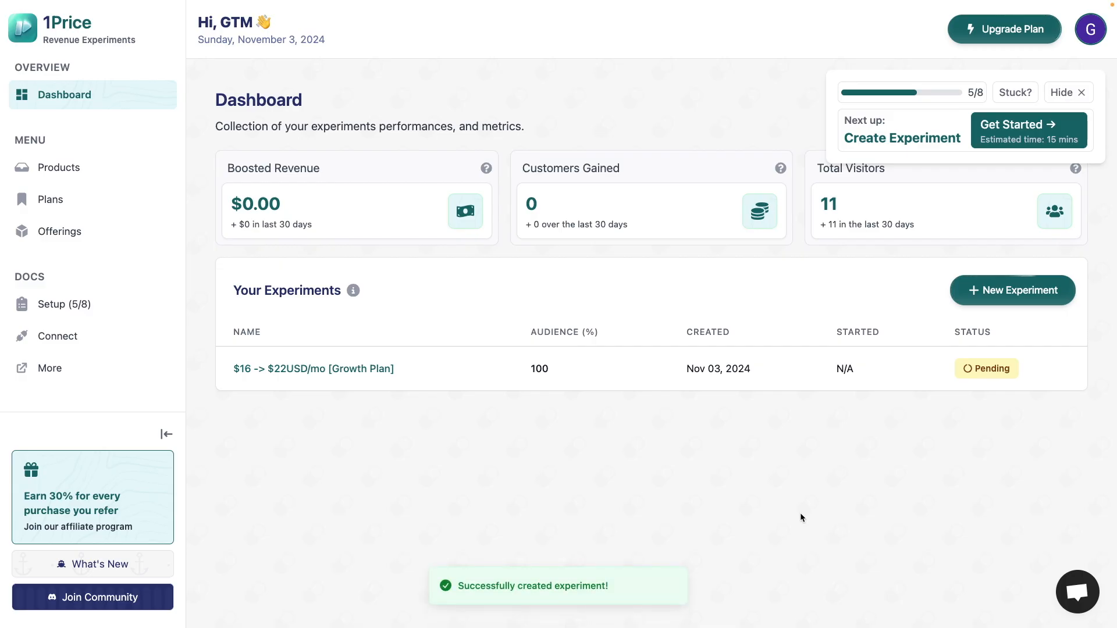
- Open the "$16 -> $22USD/mo [Growth Plan]" experiment and examine its variants, results and offer analytics
click(361, 373)
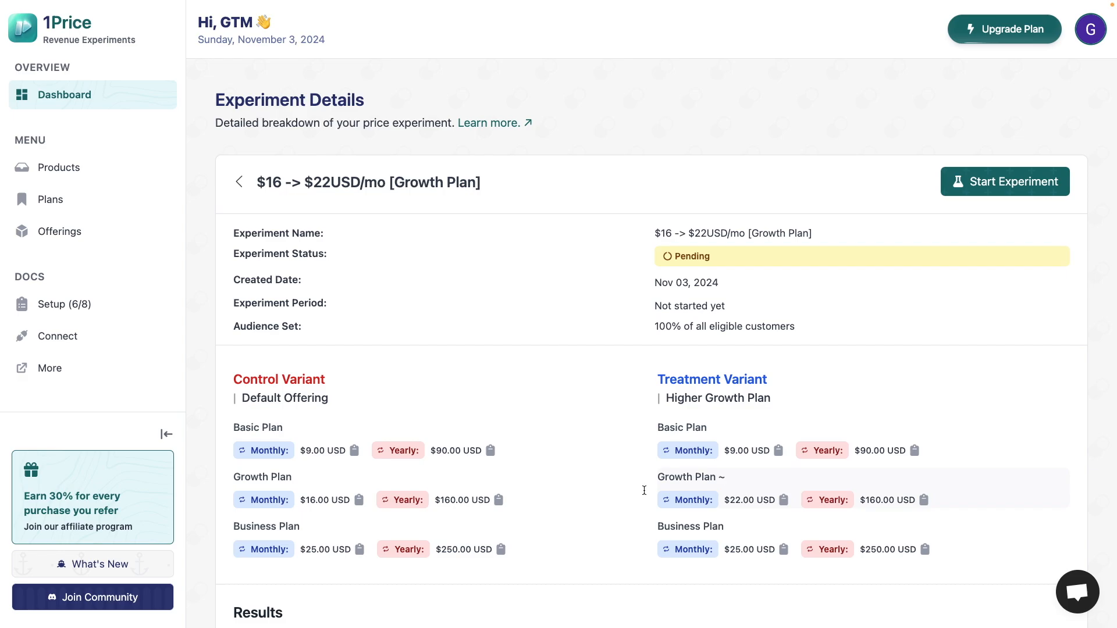
scroll(1066, 431, down, 6)
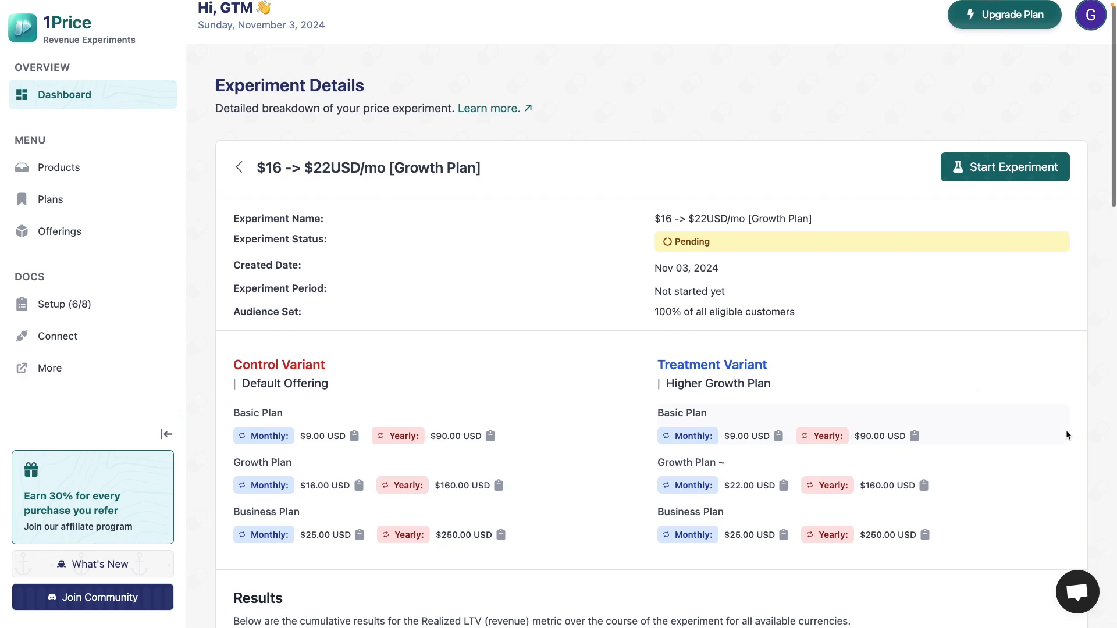
scroll(1066, 434, down, 4)
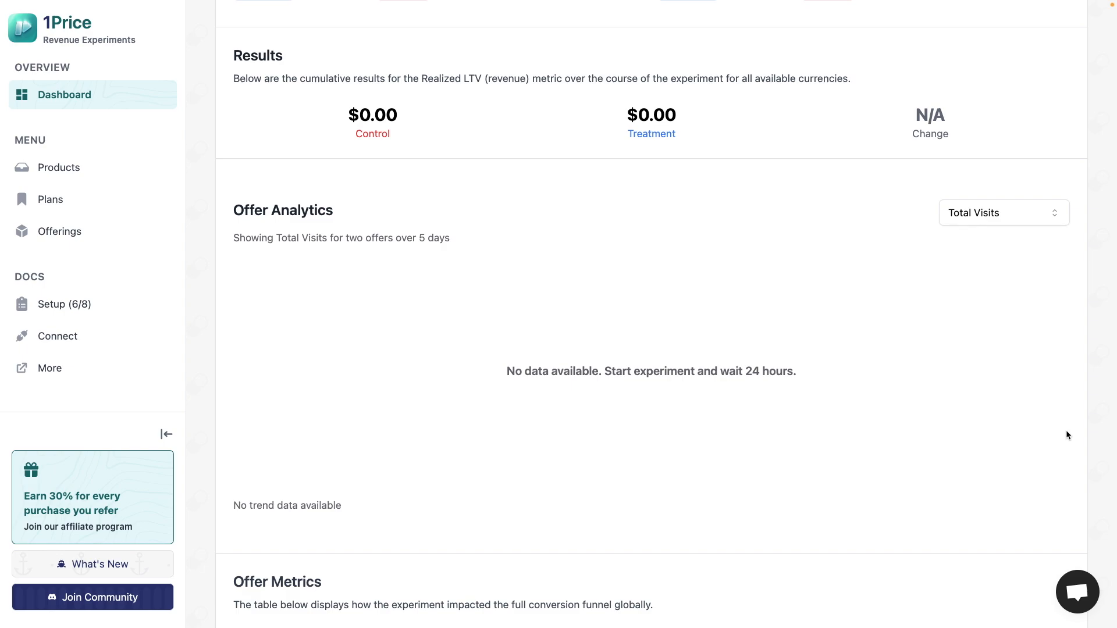
scroll(1067, 433, up, 1)
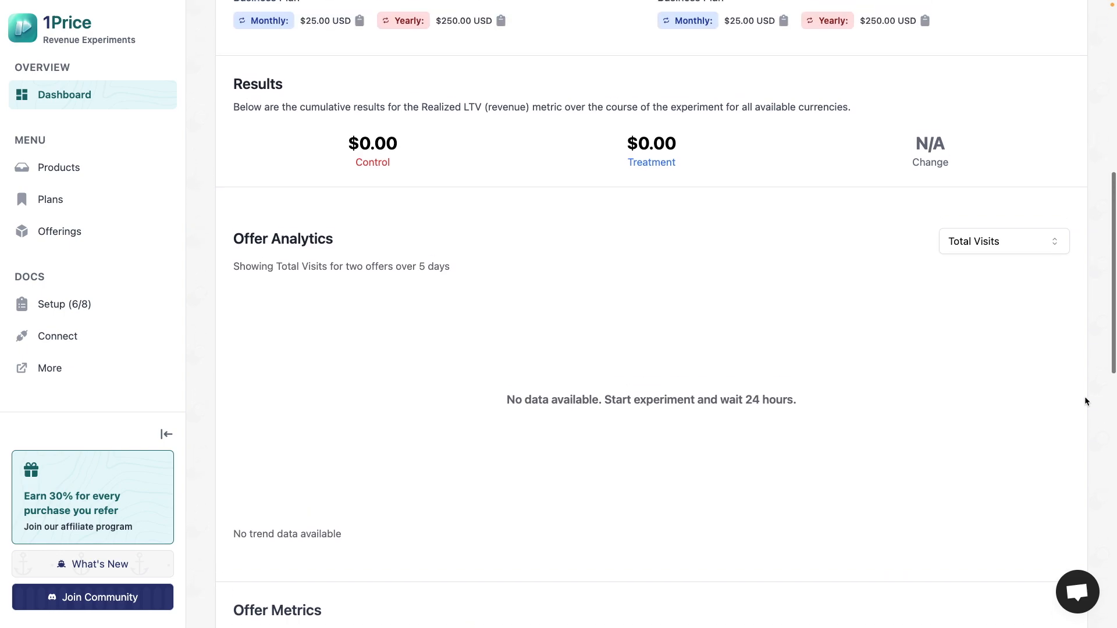
scroll(1085, 398, up, 1)
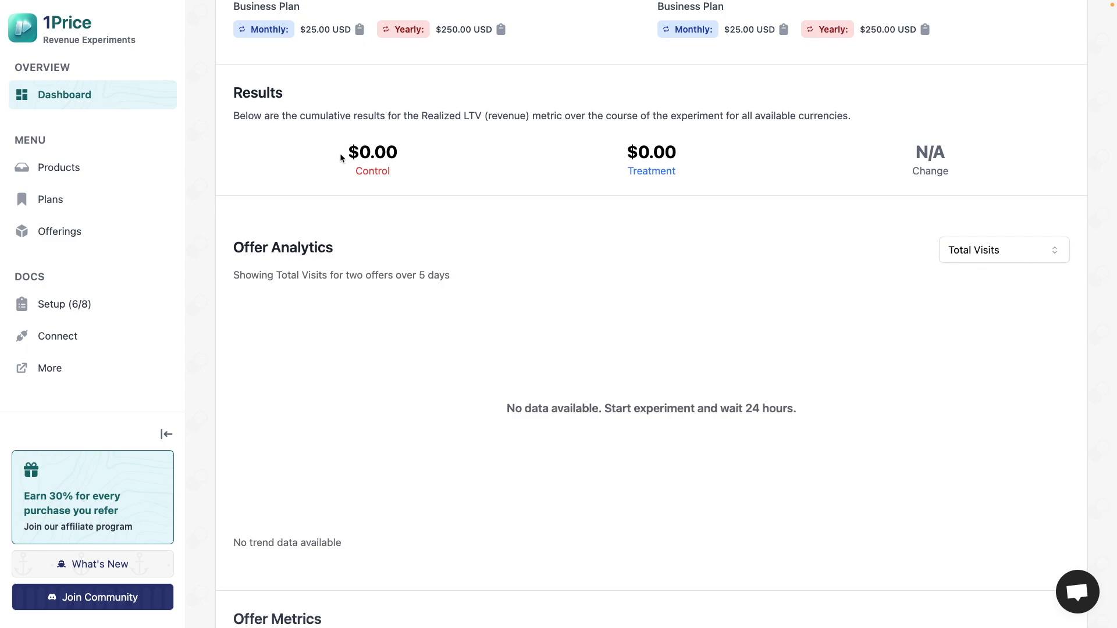
drag(339, 156, 418, 157)
scroll(436, 158, down, 3)
click(395, 266)
scroll(395, 266, down, 4)
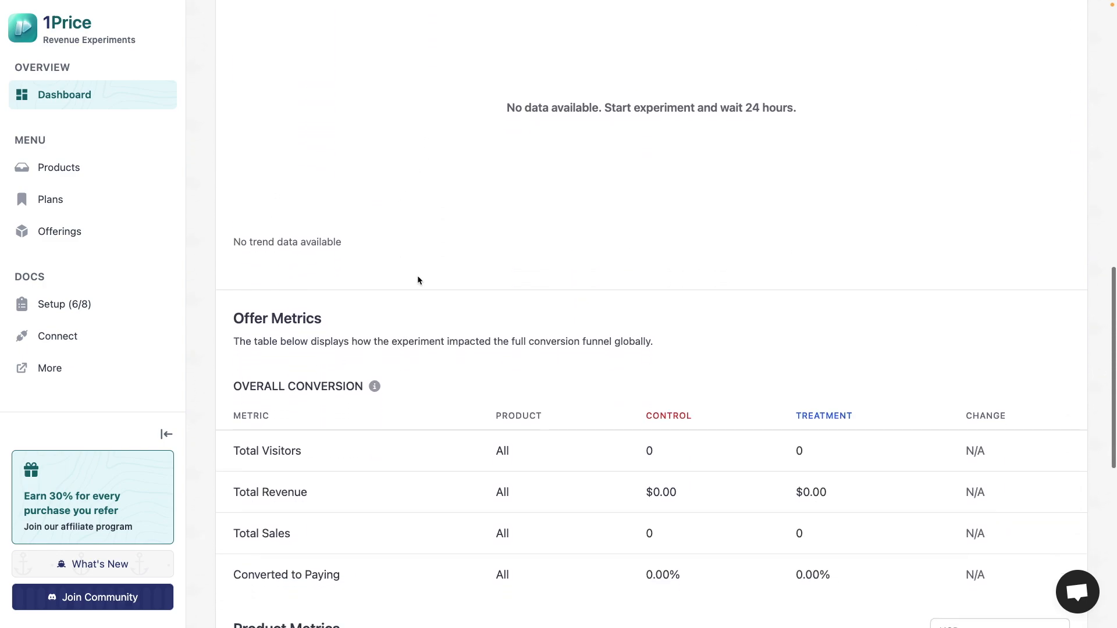
scroll(441, 329, down, 1)
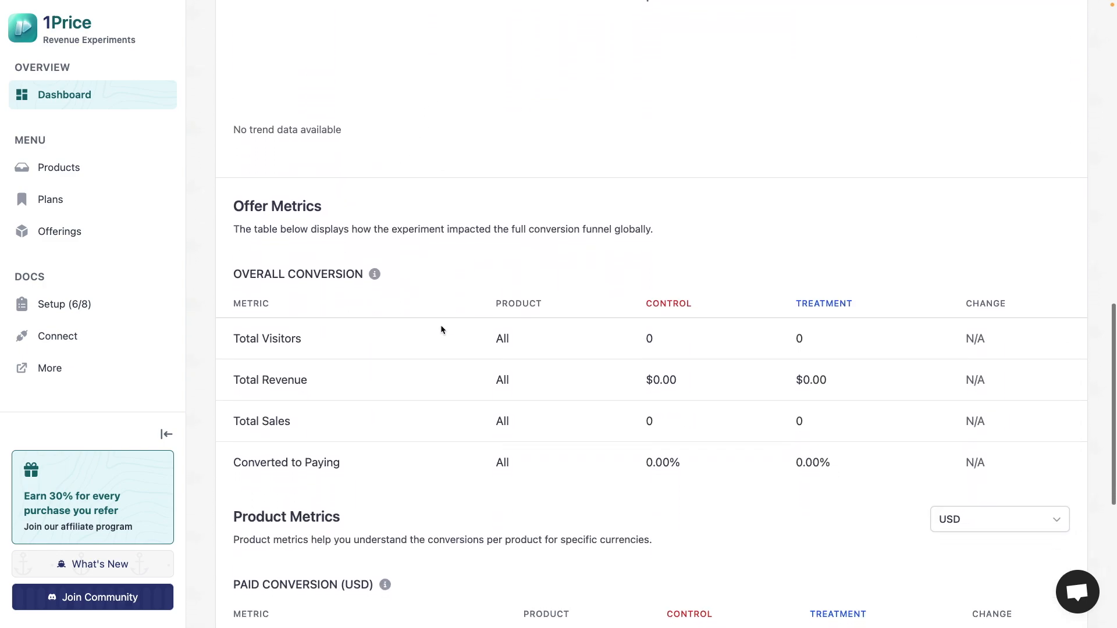
- Examine the Overall Conversion metrics for visitors, revenue, sales and conversion to paying in the Offer Metrics table
double_click(282, 326)
double_click(275, 367)
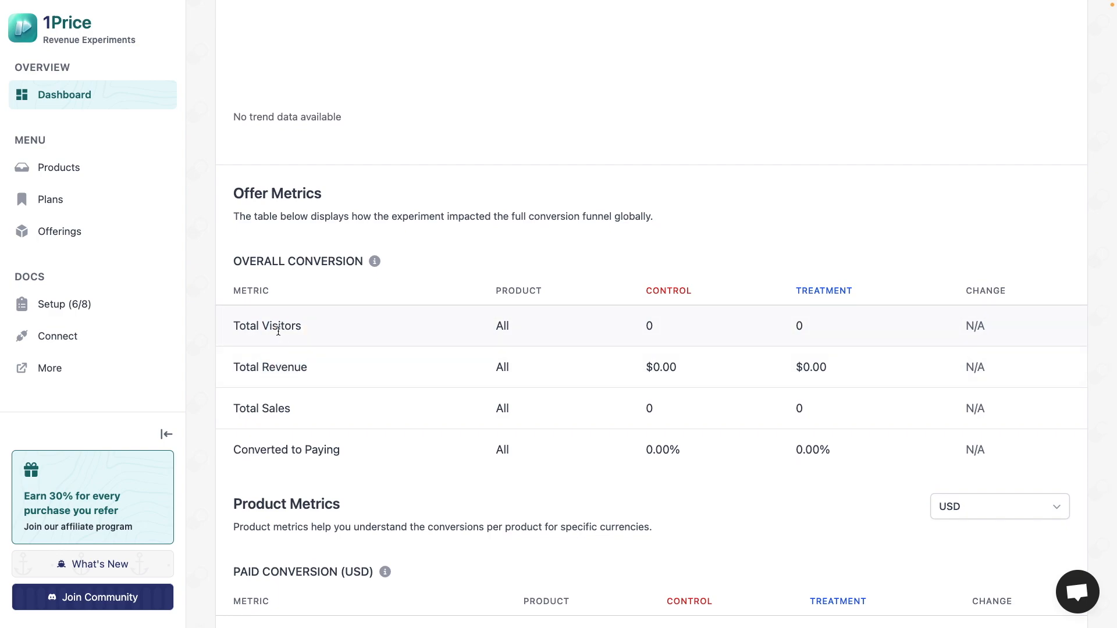
scroll(309, 393, down, 1)
double_click(272, 341)
click(382, 388)
scroll(372, 384, down, 1)
drag(229, 341, 359, 342)
click(358, 342)
scroll(480, 343, down, 1)
scroll(481, 342, down, 5)
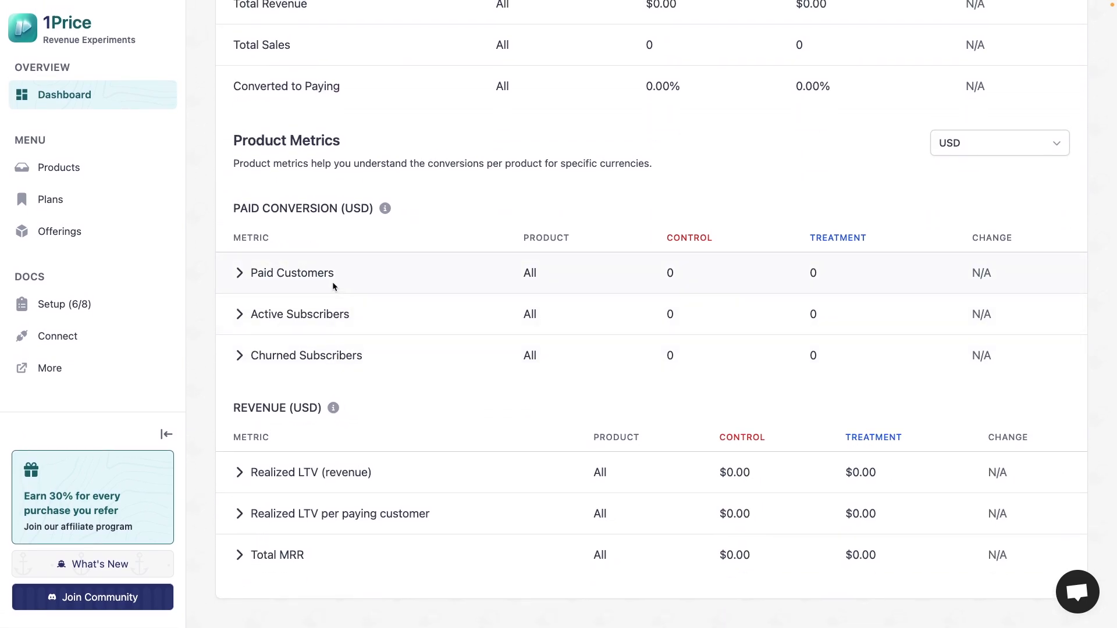
- Expand the Paid Customers metric to examine its breakdown by plan, including Growth Plan ~, and collapse it
click(240, 274)
scroll(296, 347, down, 5)
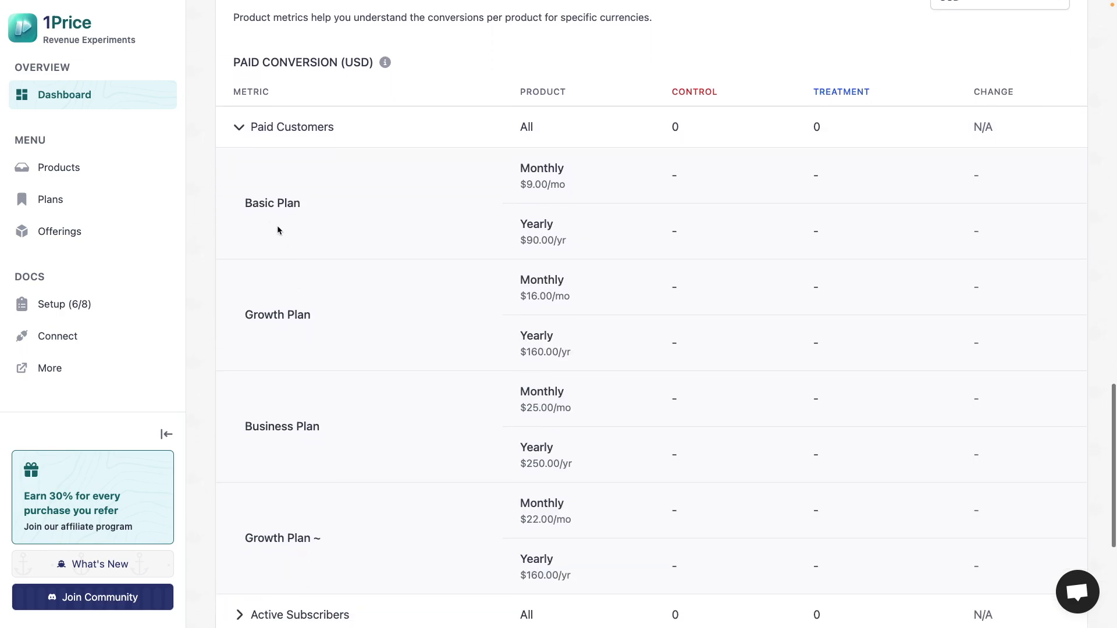
drag(245, 534, 372, 533)
click(584, 400)
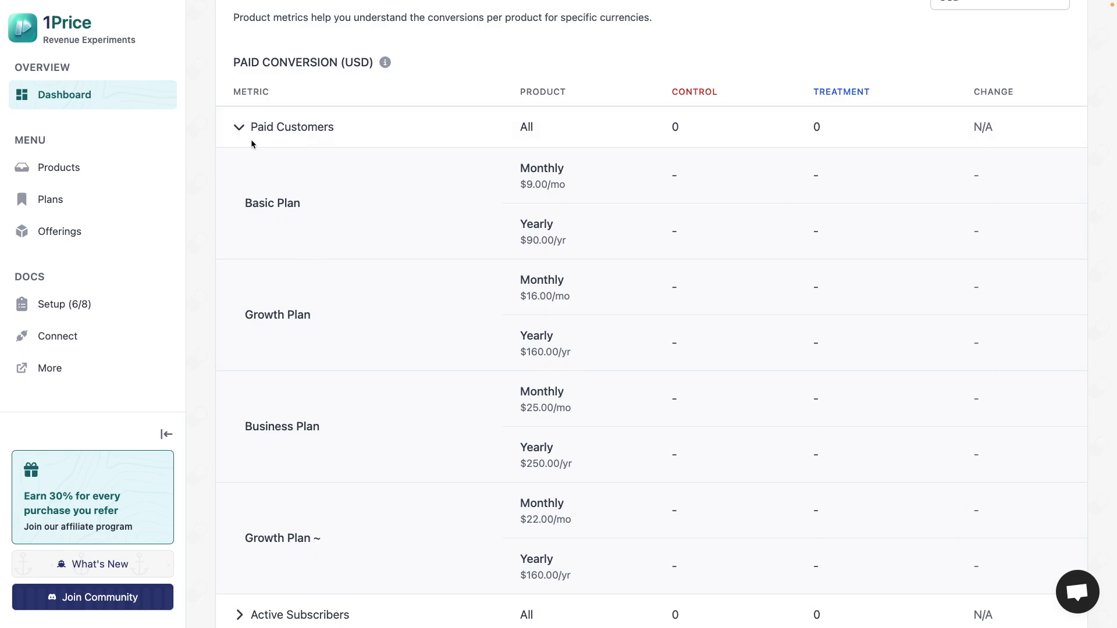
click(239, 128)
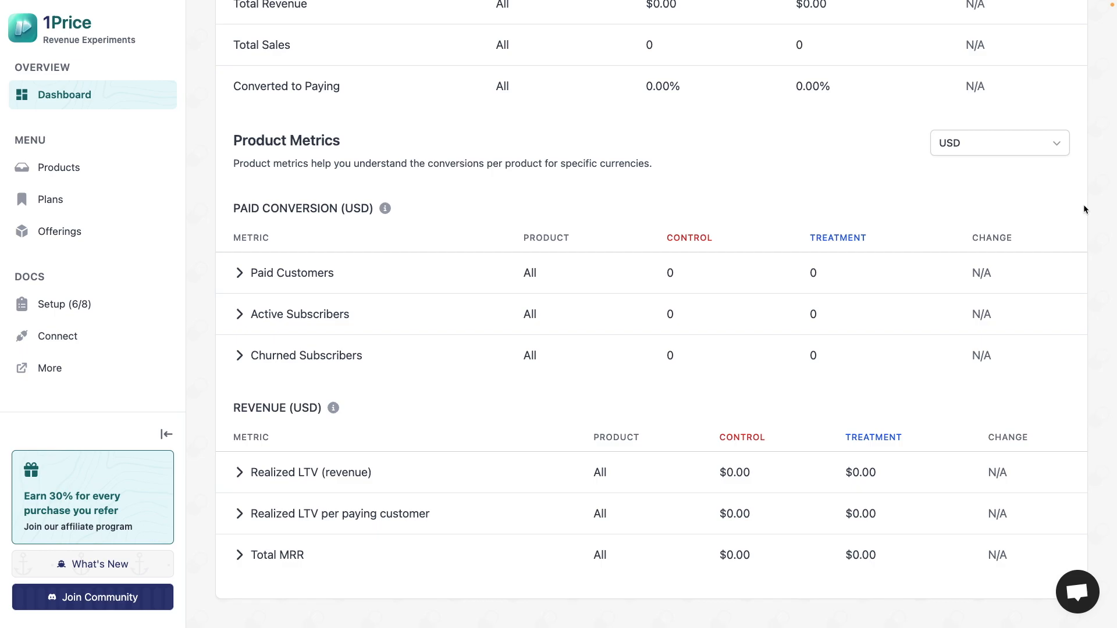
- Examine the plan breakdown of Realized LTV per paying customer, the Total MRR row and the remaining metric tables
click(240, 515)
scroll(240, 517, down, 7)
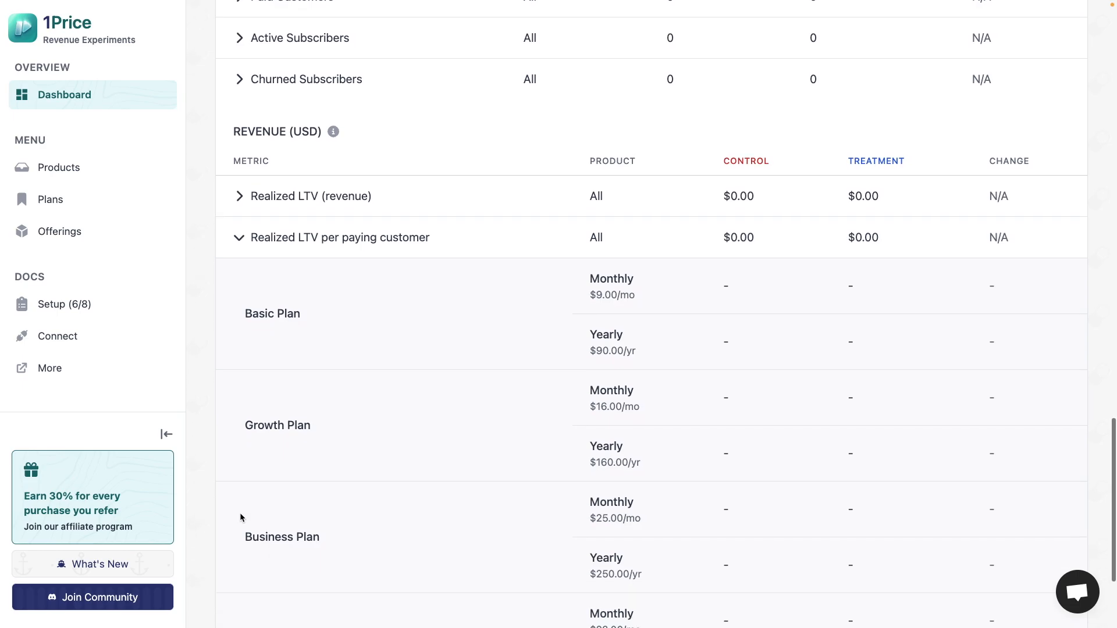
scroll(241, 516, up, 2)
click(239, 210)
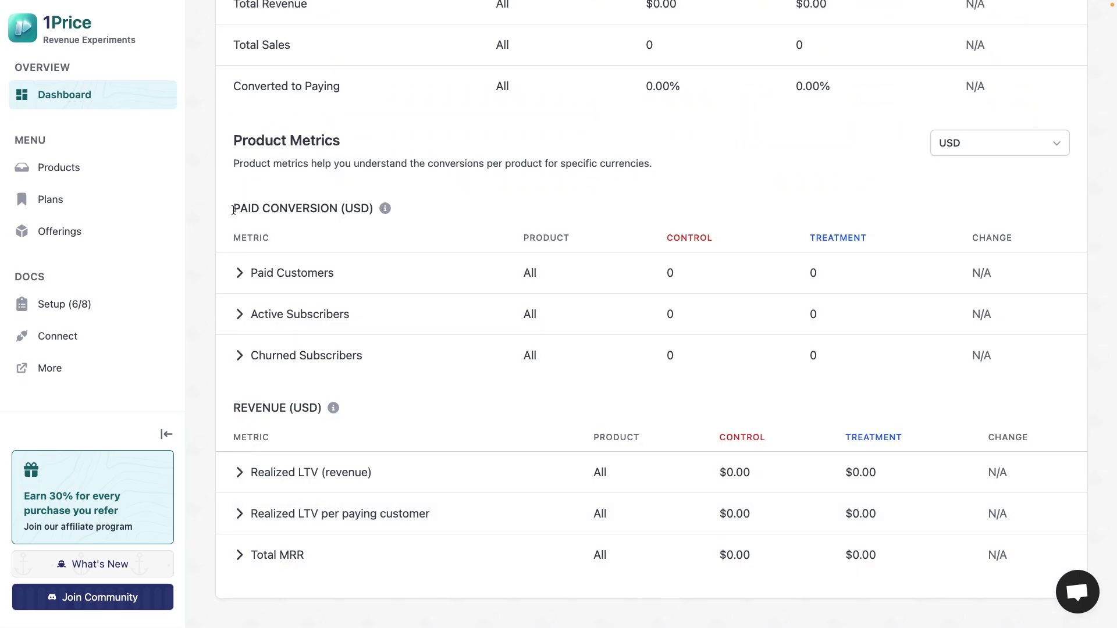
drag(255, 554, 322, 556)
click(322, 557)
scroll(403, 421, up, 6)
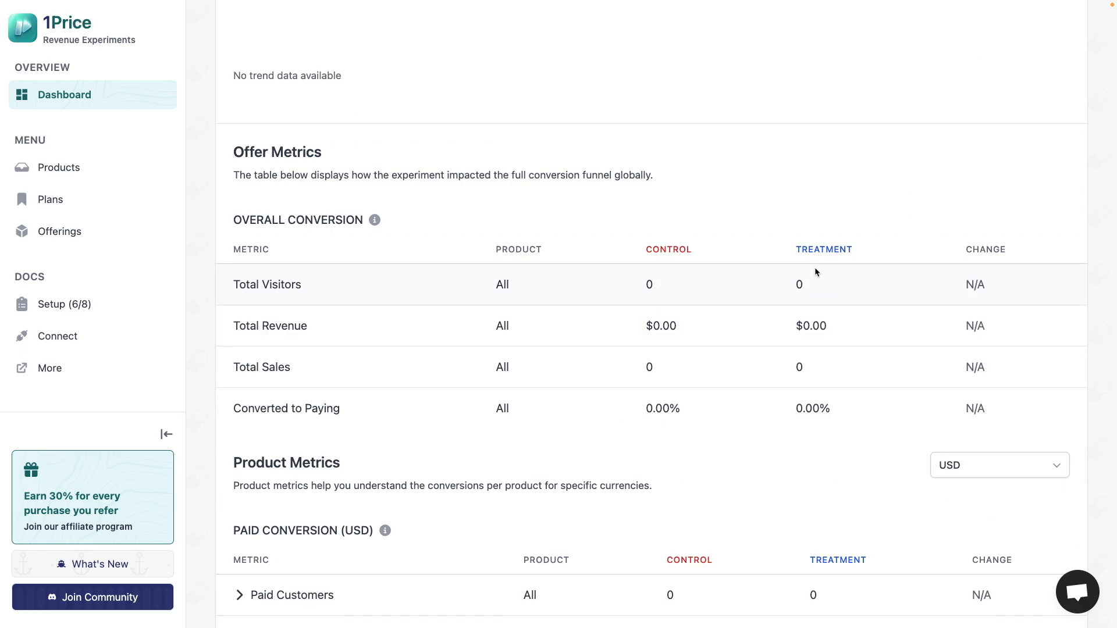
scroll(815, 269, down, 4)
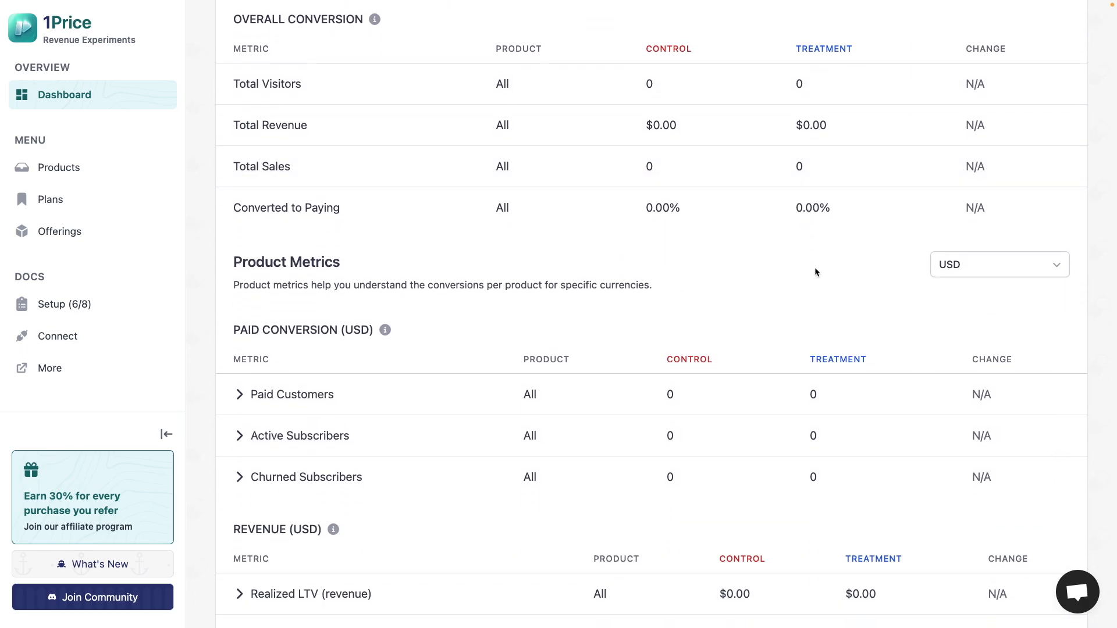
scroll(1092, 369, down, 2)
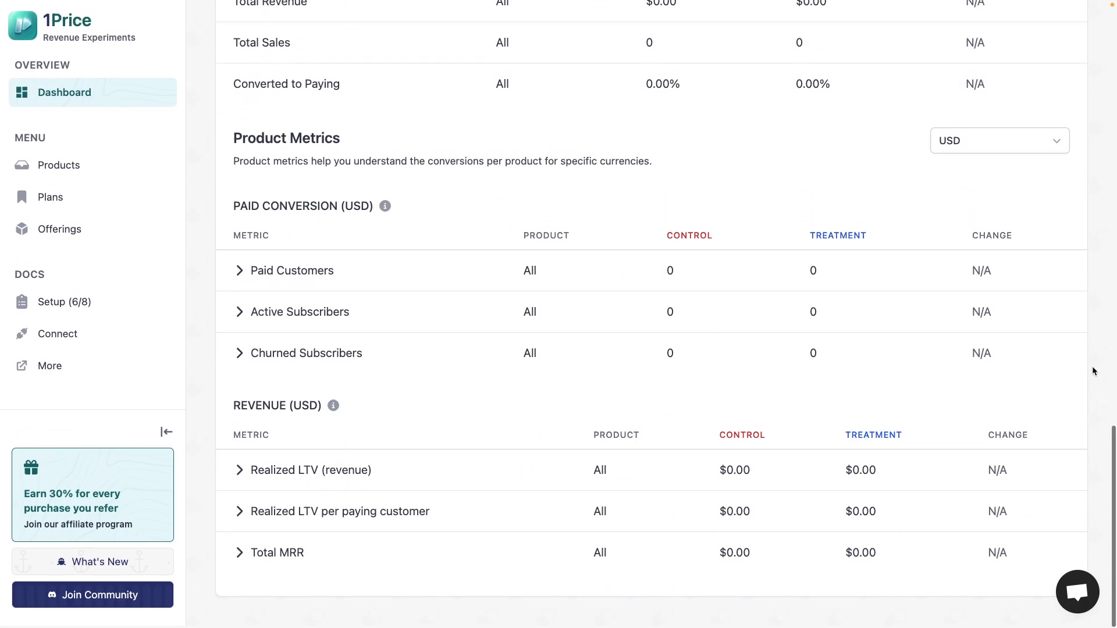
- Start the "$16 -> $22USD/mo [Growth Plan]" experiment and confirm the start
scroll(1092, 371, up, 15)
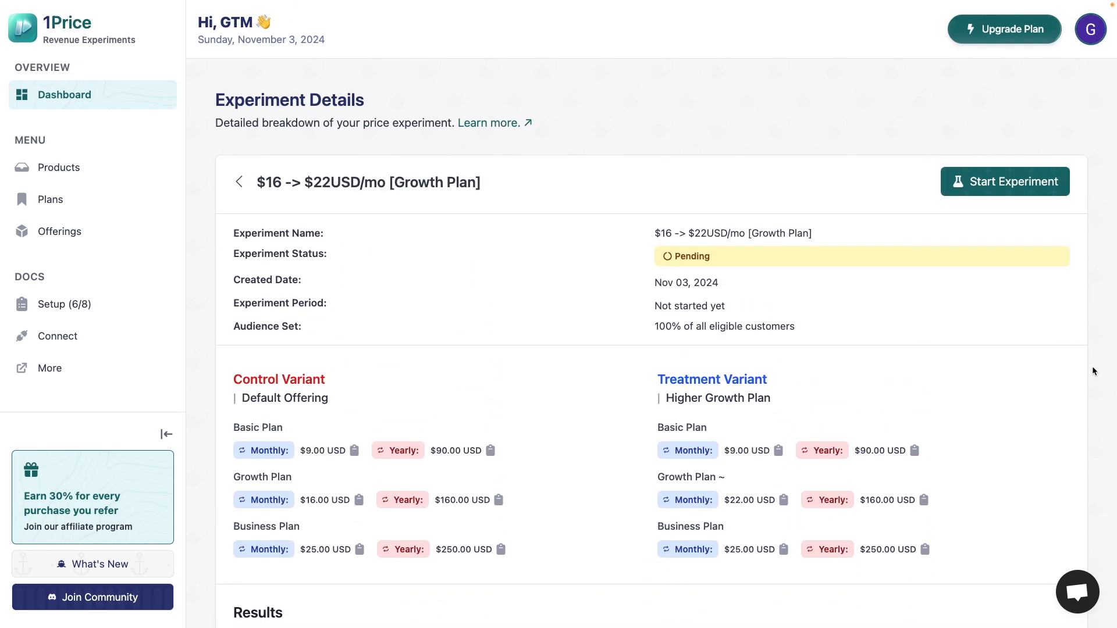
click(1008, 187)
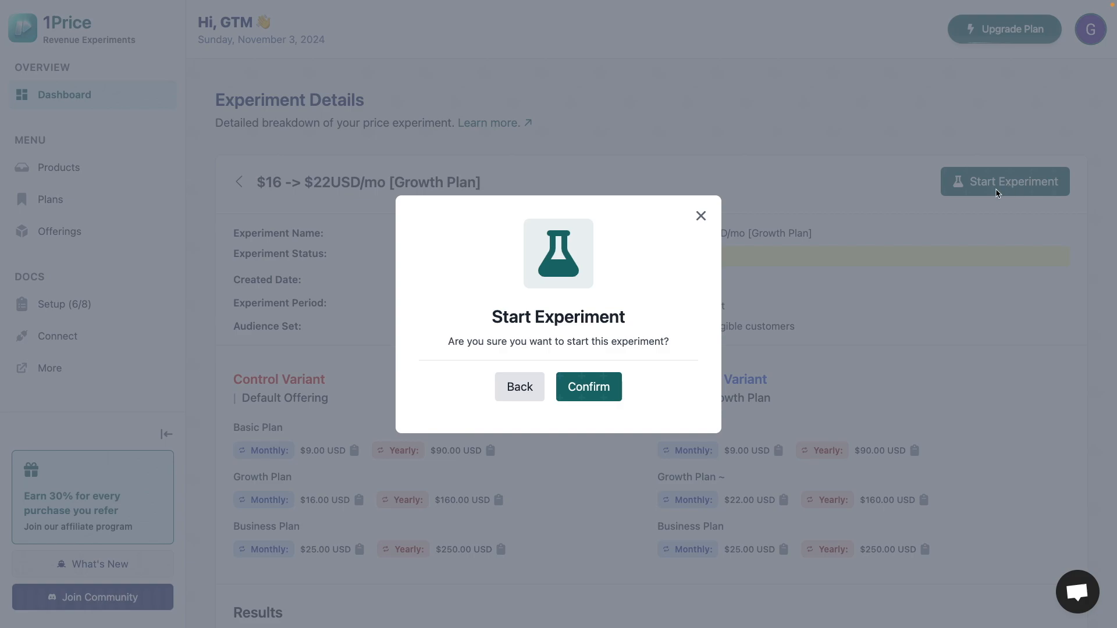
click(578, 391)
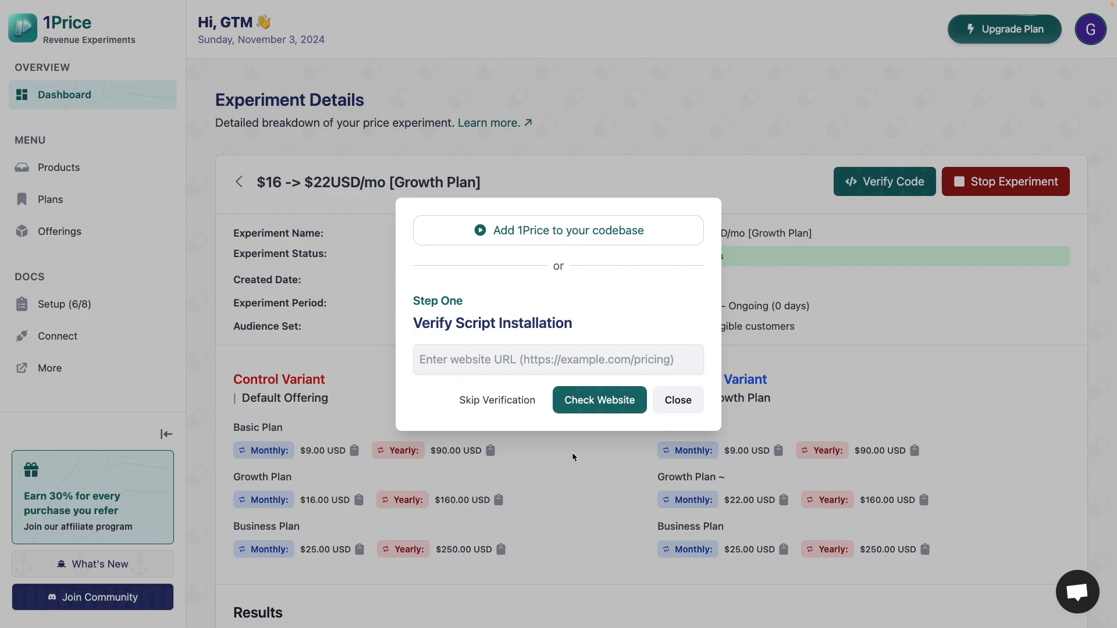
- Dismiss the script verification dialog and examine the embedded script code in Step One of the Connect page
click(323, 353)
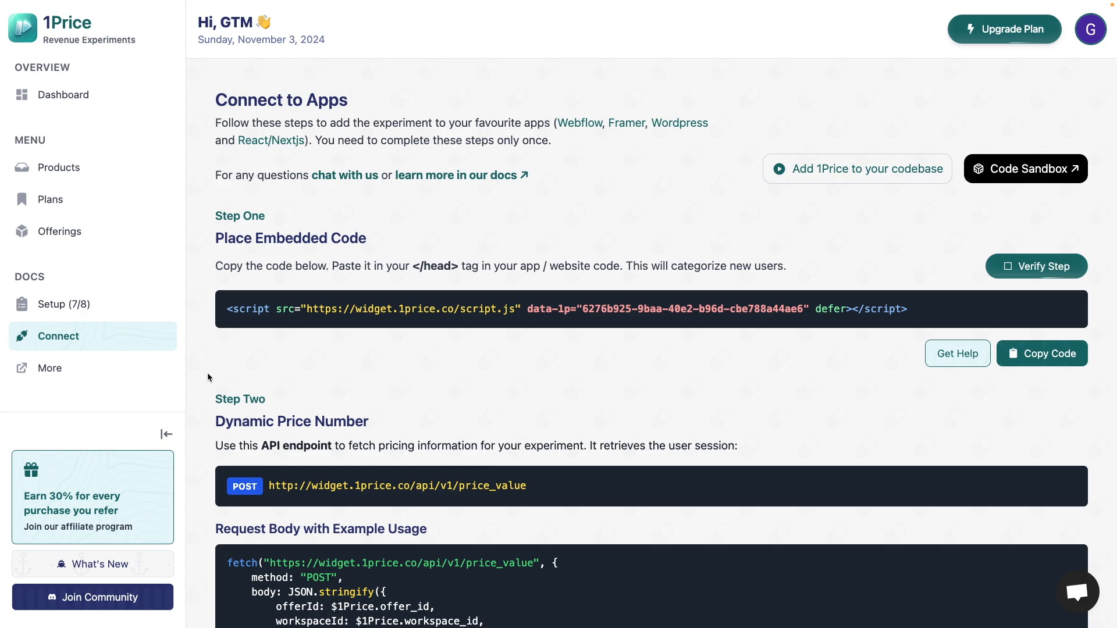
scroll(208, 377, down, 10)
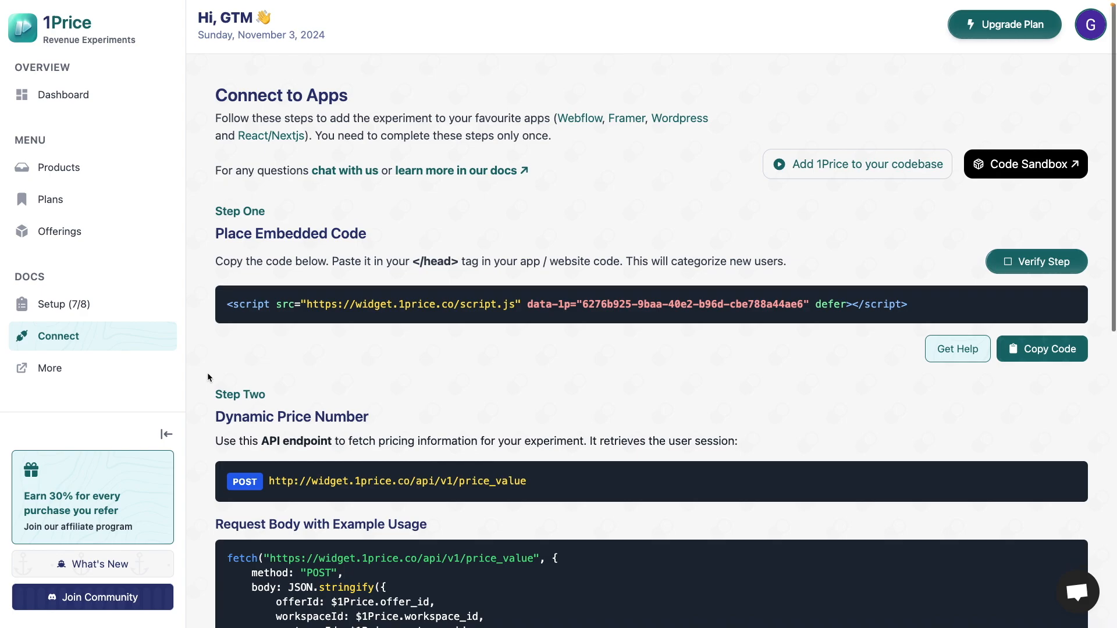
scroll(208, 377, up, 10)
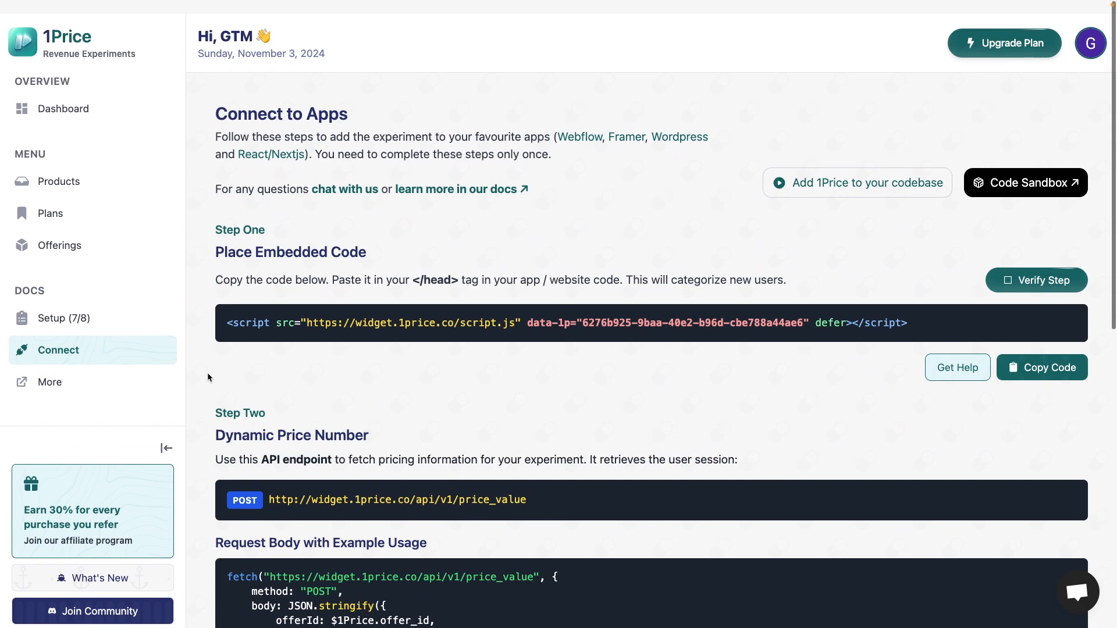
drag(227, 310, 881, 330)
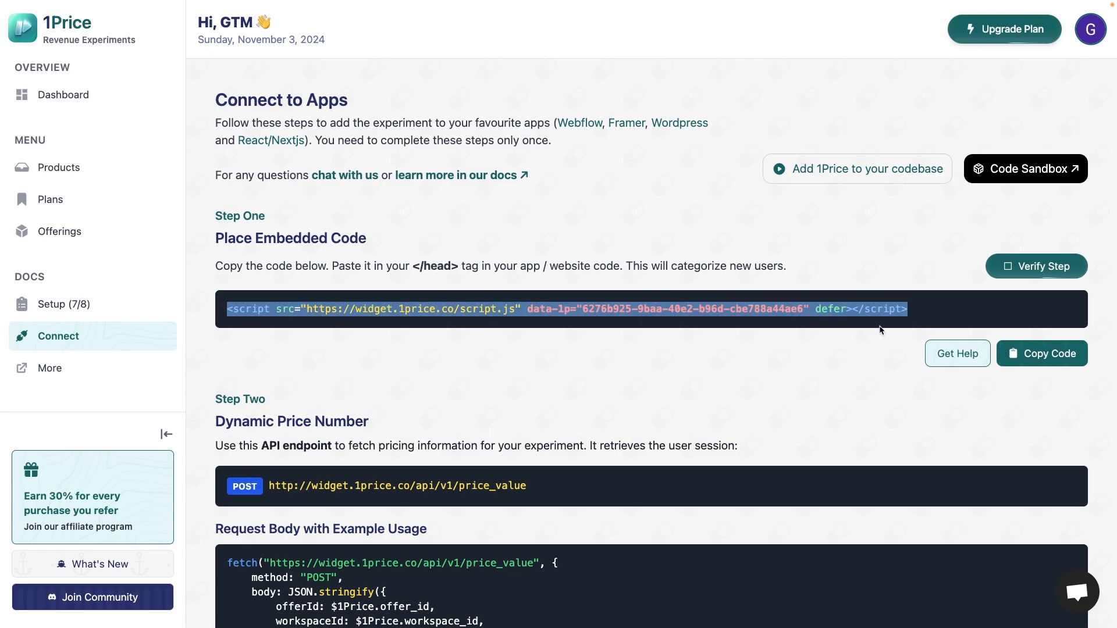
click(917, 317)
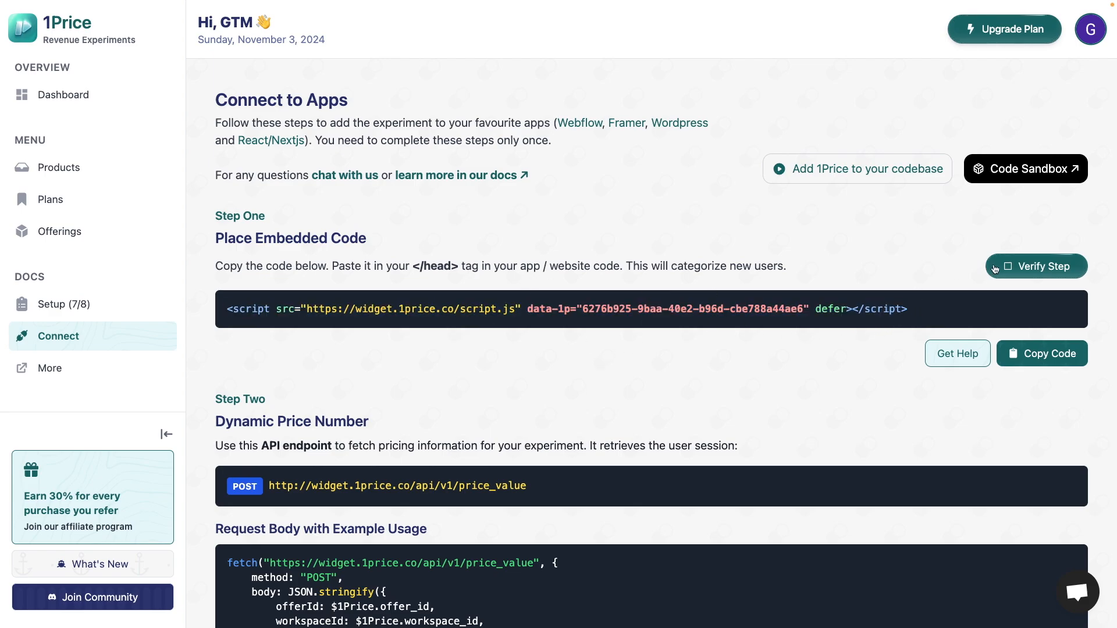
- Open the script installation check for Step One, skip the verification and close the dialog
drag(968, 313, 321, 308)
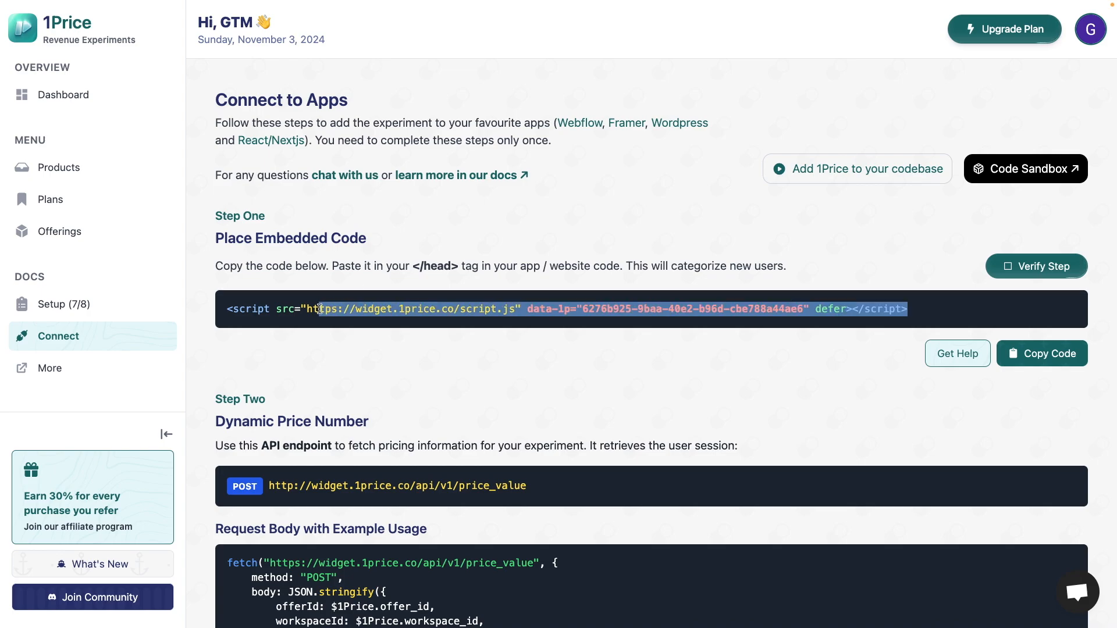
click(1053, 269)
click(582, 330)
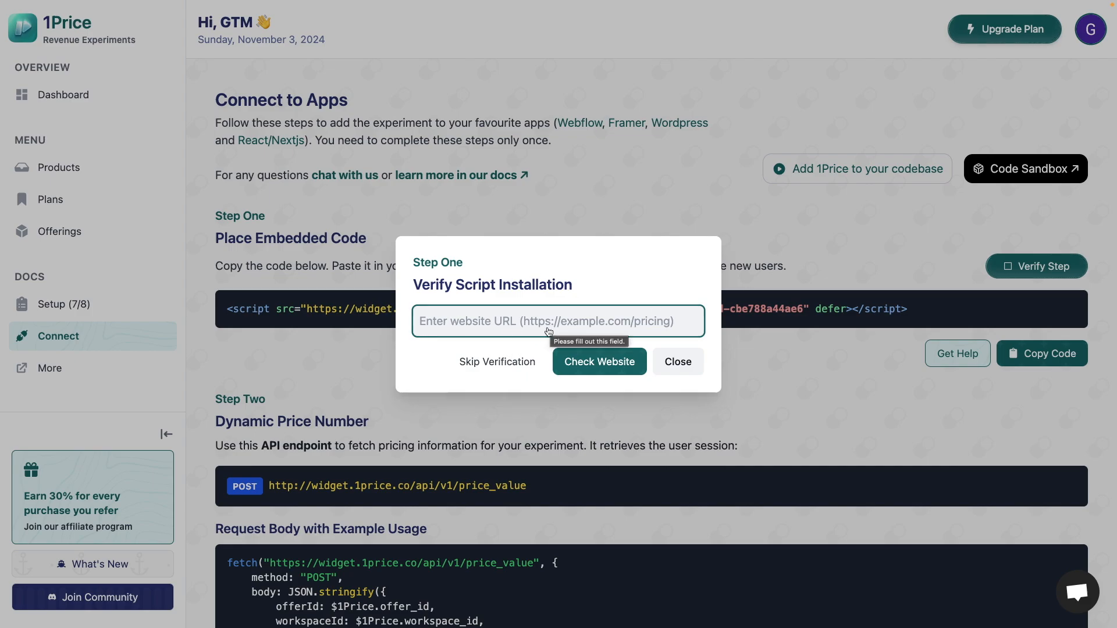
click(502, 364)
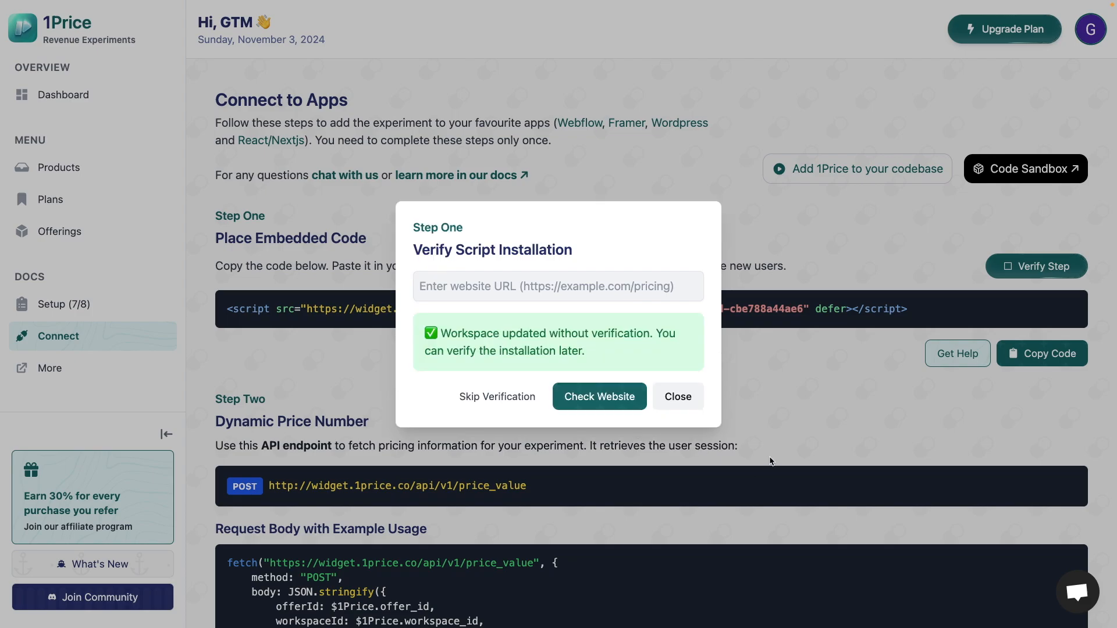
- Examine the Step One instruction on where to paste the embedded code in the app or website
scroll(770, 461, down, 1)
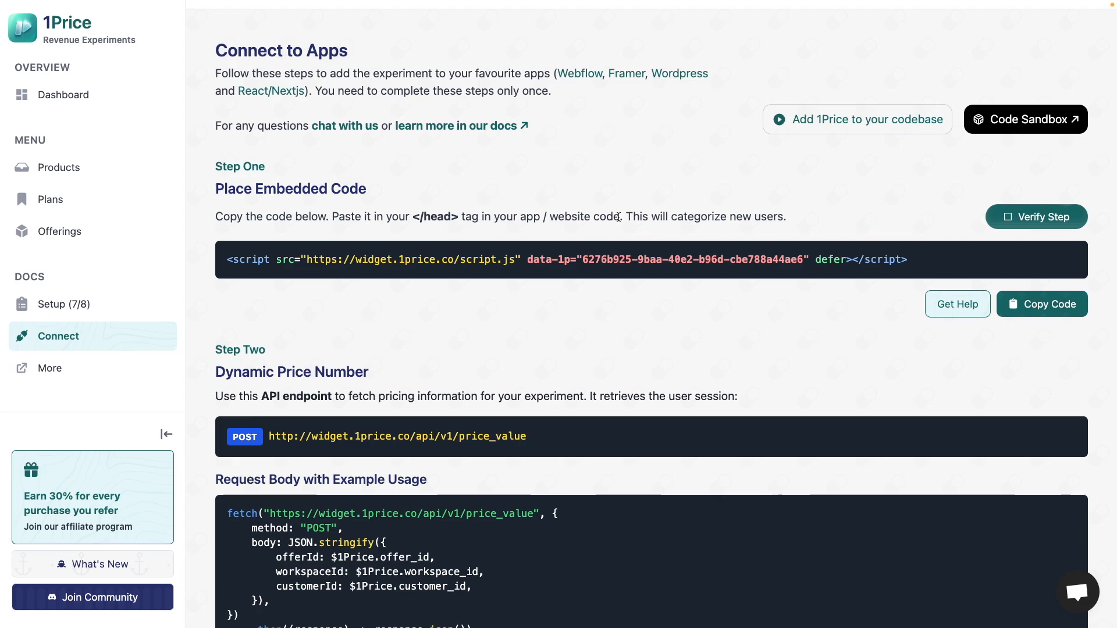
double_click(585, 217)
click(573, 218)
double_click(564, 217)
click(553, 218)
double_click(553, 217)
double_click(528, 217)
click(551, 352)
- Examine the example price_value request body under Dynamic Price Number in Step Two
scroll(551, 352, down, 3)
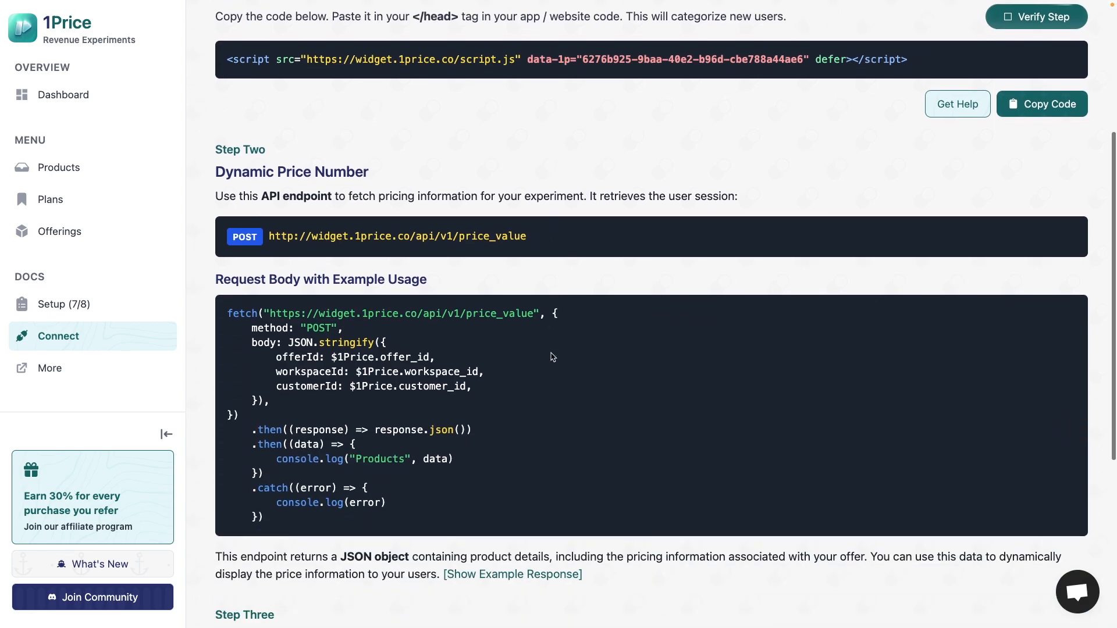
scroll(559, 361, down, 1)
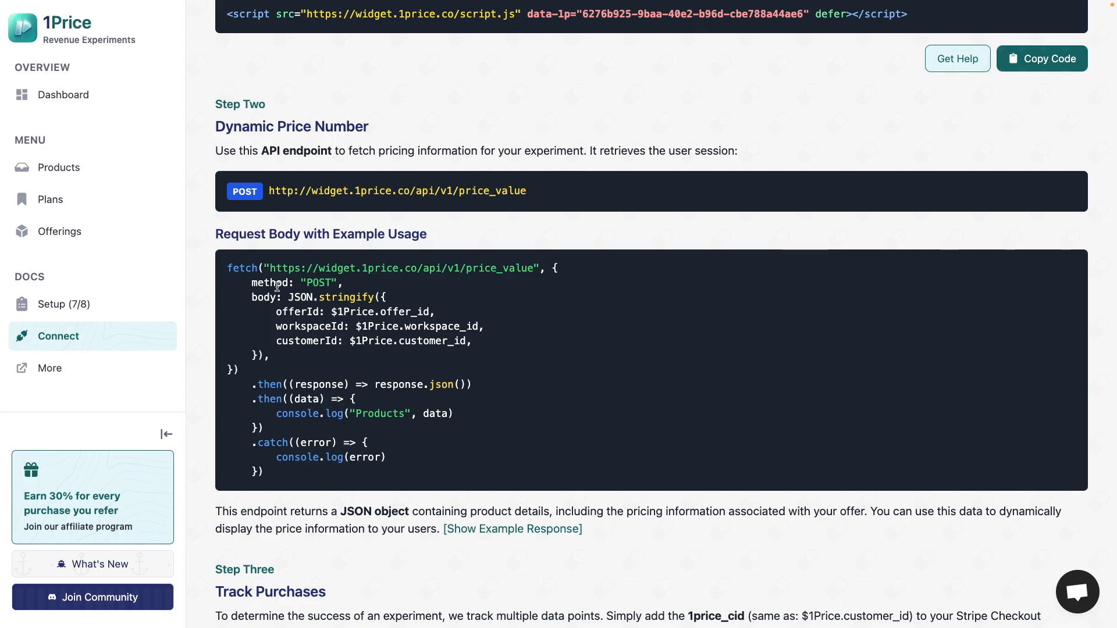
drag(247, 295, 429, 374)
click(313, 353)
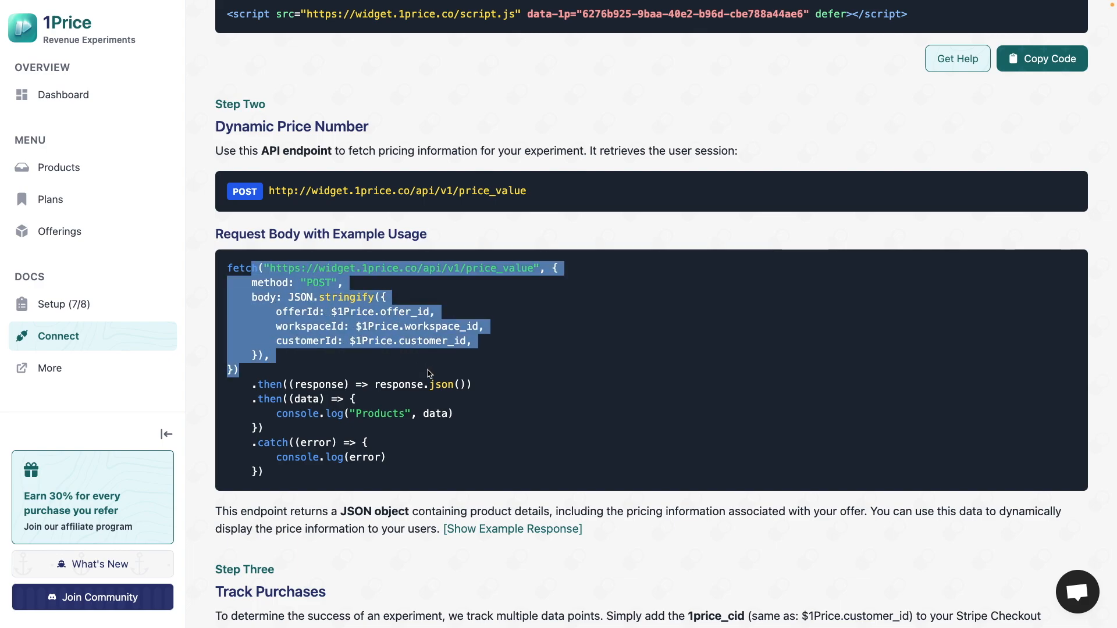
click(430, 374)
scroll(430, 374, down, 2)
- Expand the example JSON response to examine the Basic Plan's monthly and yearly pricing details, and collapse it
click(473, 425)
scroll(473, 425, down, 5)
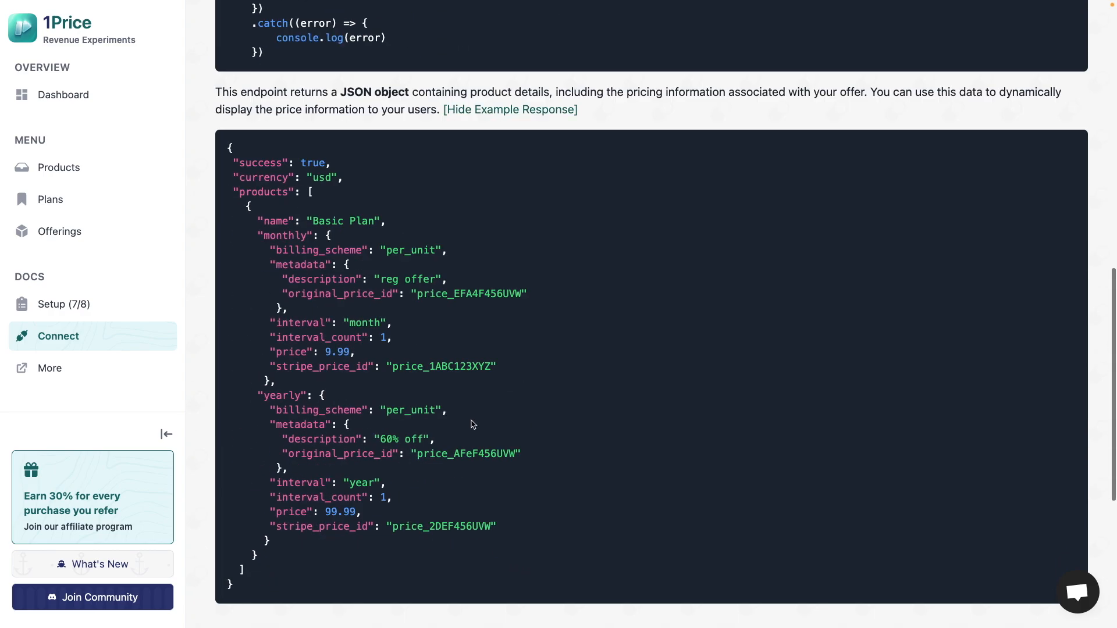
drag(252, 221, 575, 541)
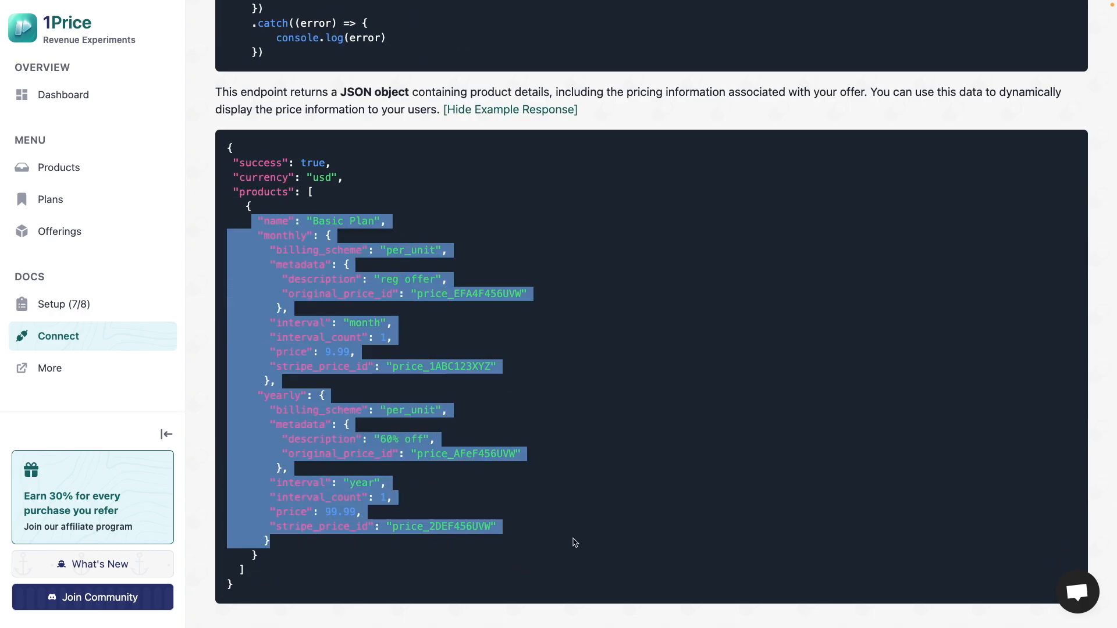
click(575, 541)
drag(277, 437, 484, 441)
click(502, 442)
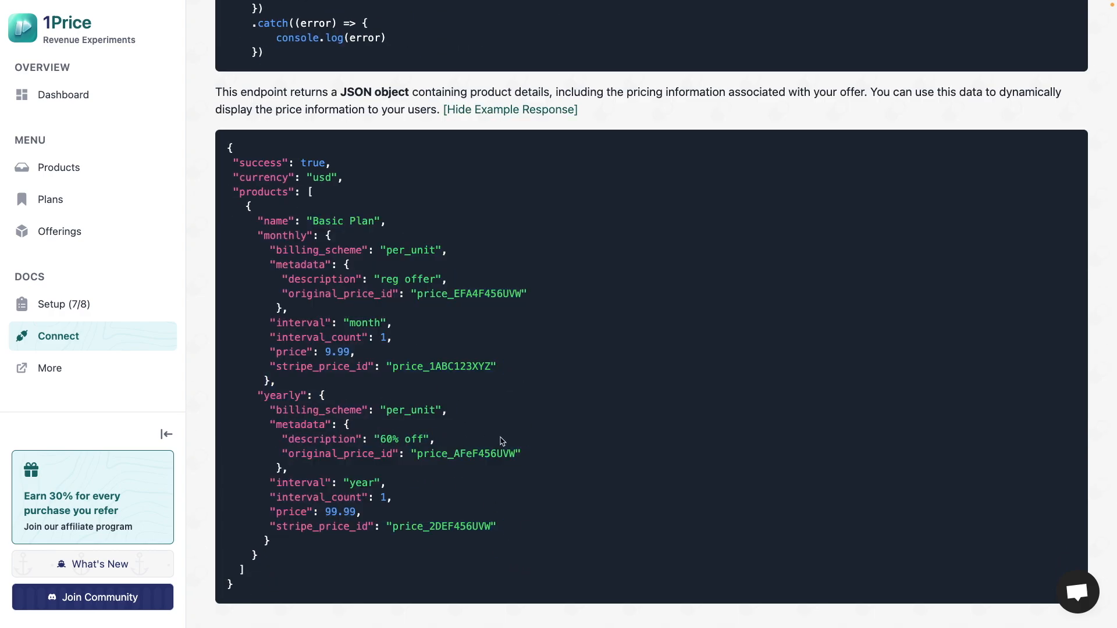
drag(269, 220, 432, 226)
scroll(362, 478, down, 1)
drag(265, 501, 414, 507)
click(414, 507)
scroll(523, 477, down, 3)
scroll(580, 449, down, 5)
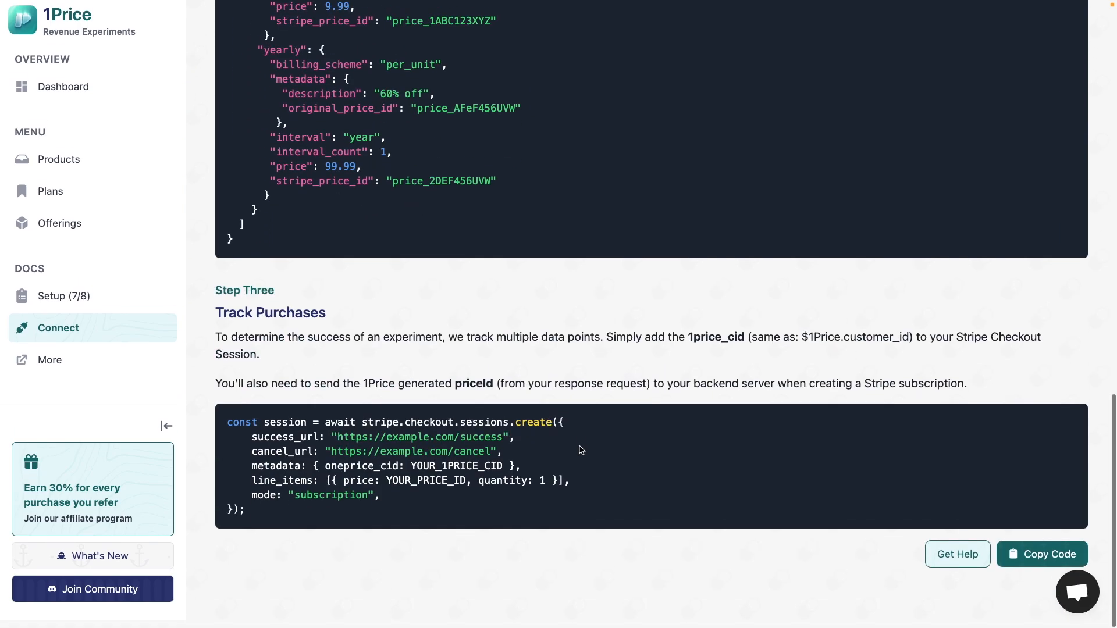
scroll(578, 451, up, 8)
click(541, 236)
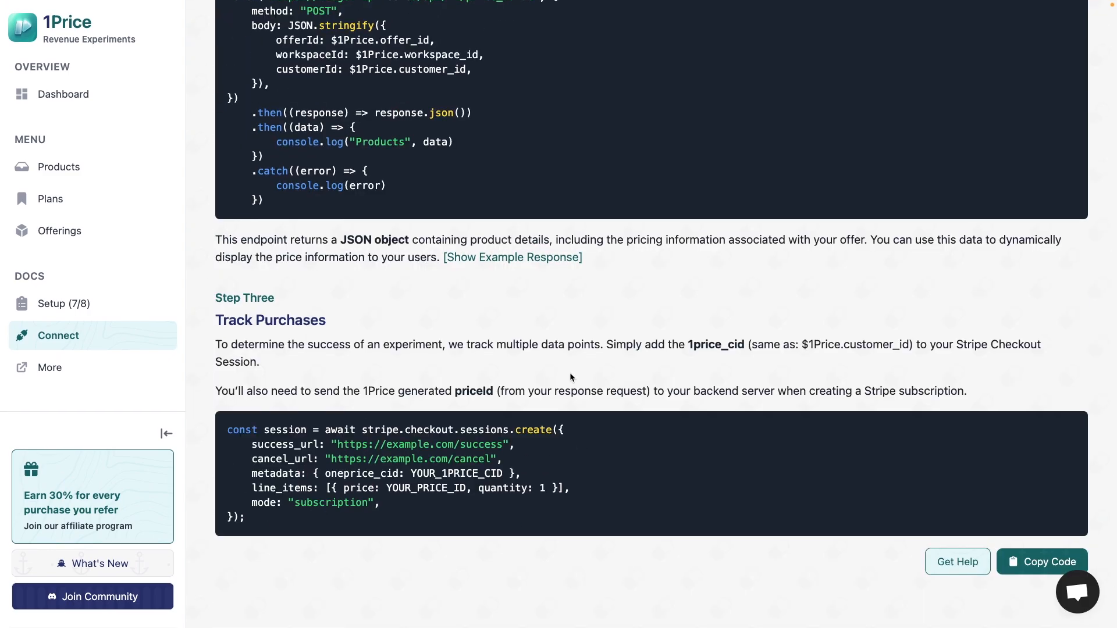
- Examine the Stripe checkout session code under Track Purchases and the matching customer ID in the Step Two request body
drag(228, 430, 310, 518)
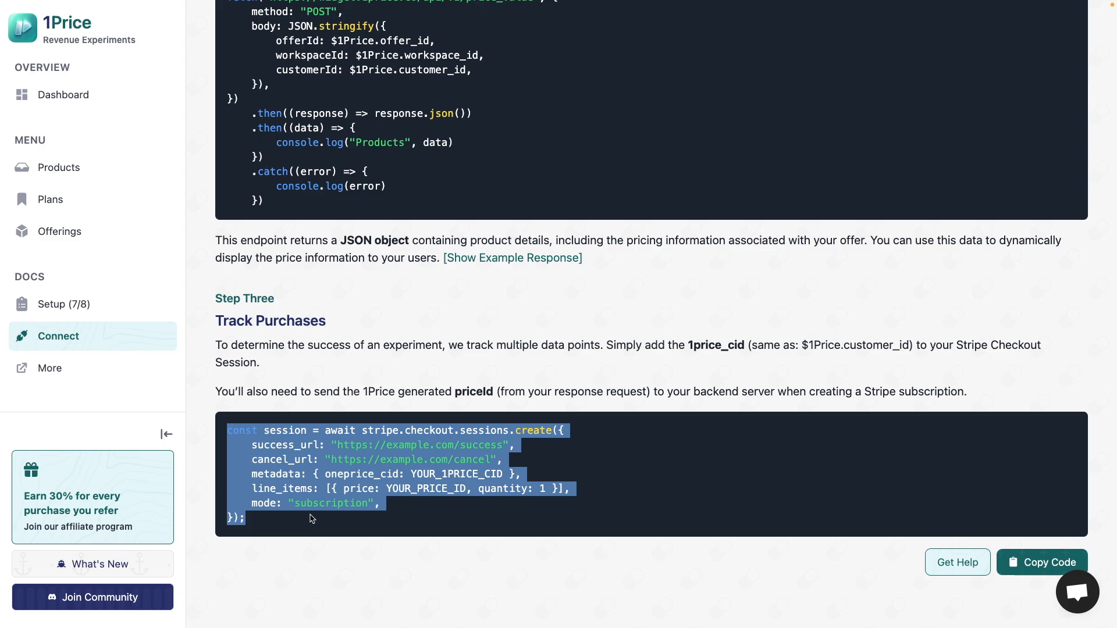
click(310, 517)
drag(412, 474, 522, 475)
scroll(522, 475, up, 2)
drag(351, 112, 472, 112)
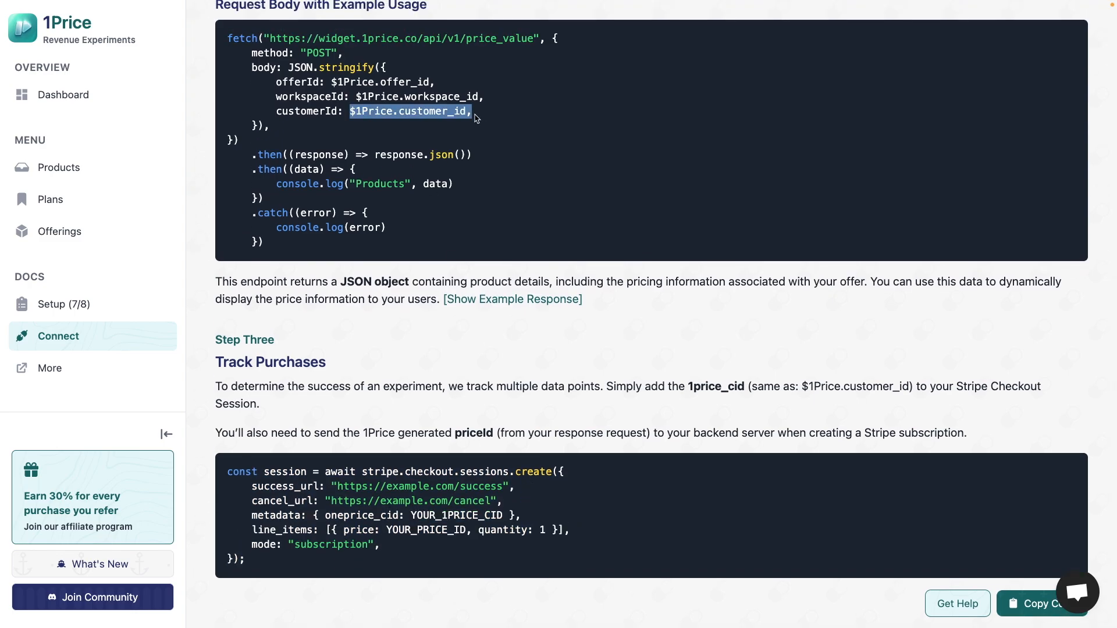
click(463, 112)
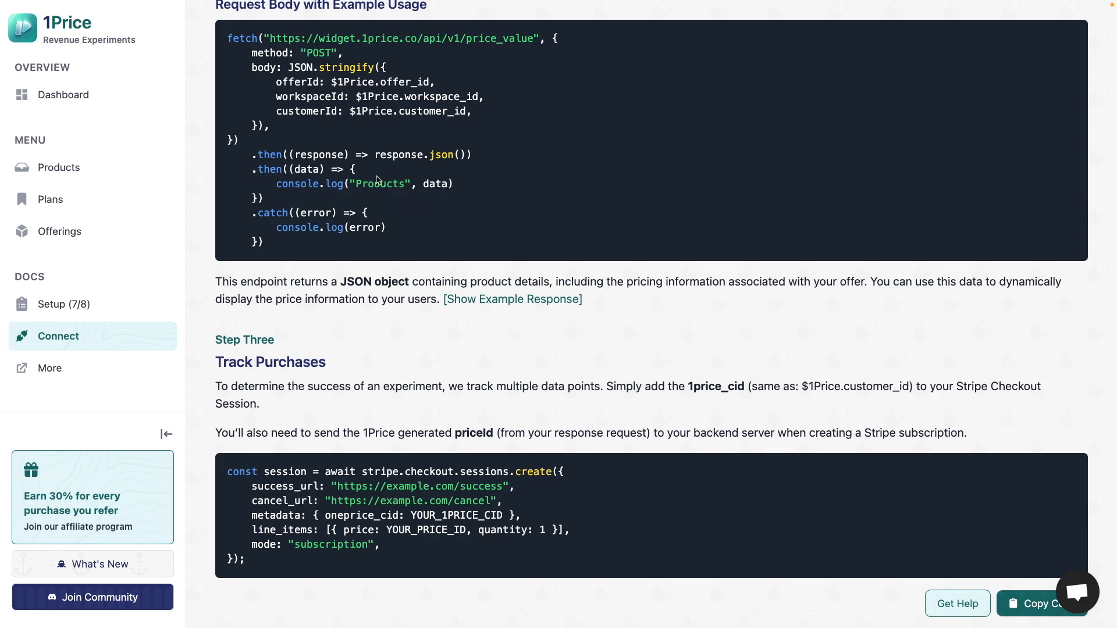
- Expand the example response to relate its yearly stripe_price_id to the Track Purchases code, and collapse it
click(486, 300)
scroll(486, 299, down, 3)
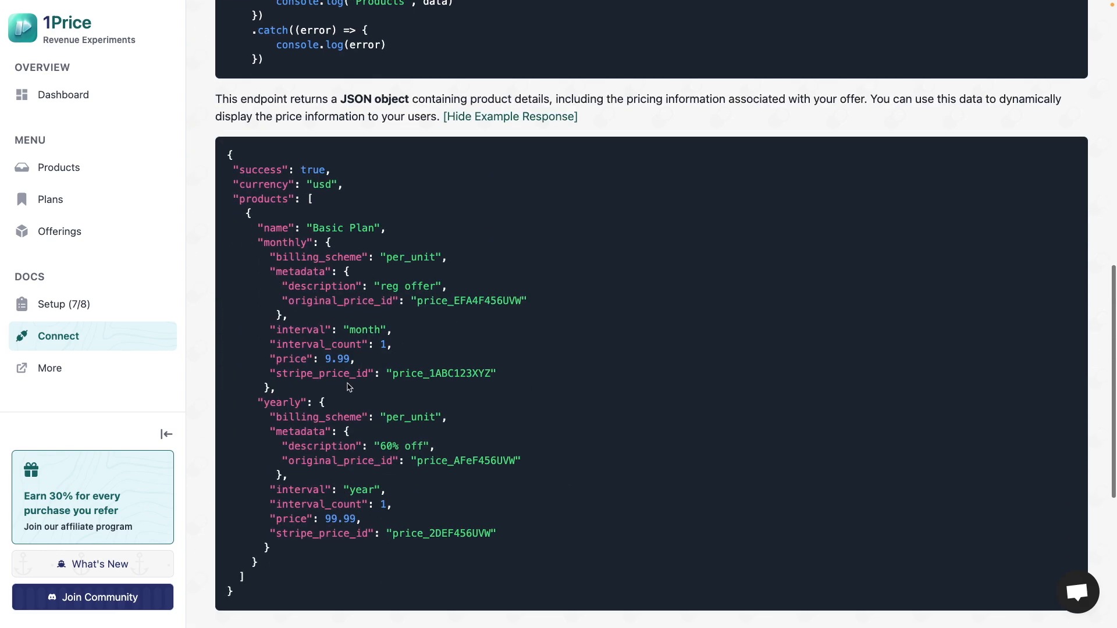
drag(267, 532, 562, 532)
click(562, 532)
scroll(561, 534, down, 5)
scroll(562, 536, down, 2)
drag(226, 431, 323, 519)
click(323, 519)
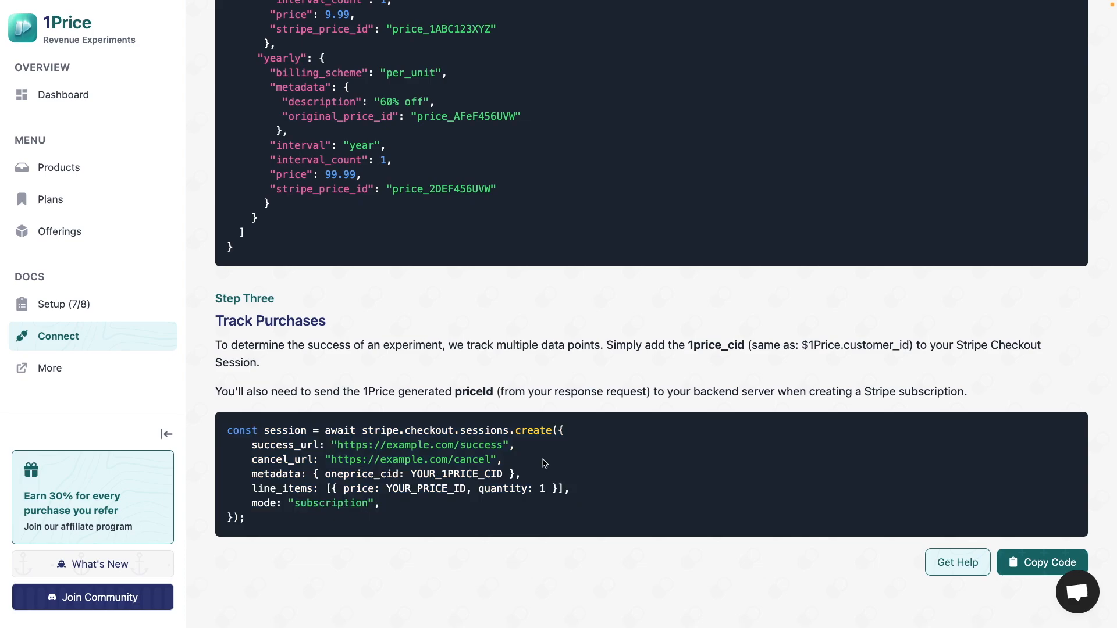
scroll(544, 463, up, 8)
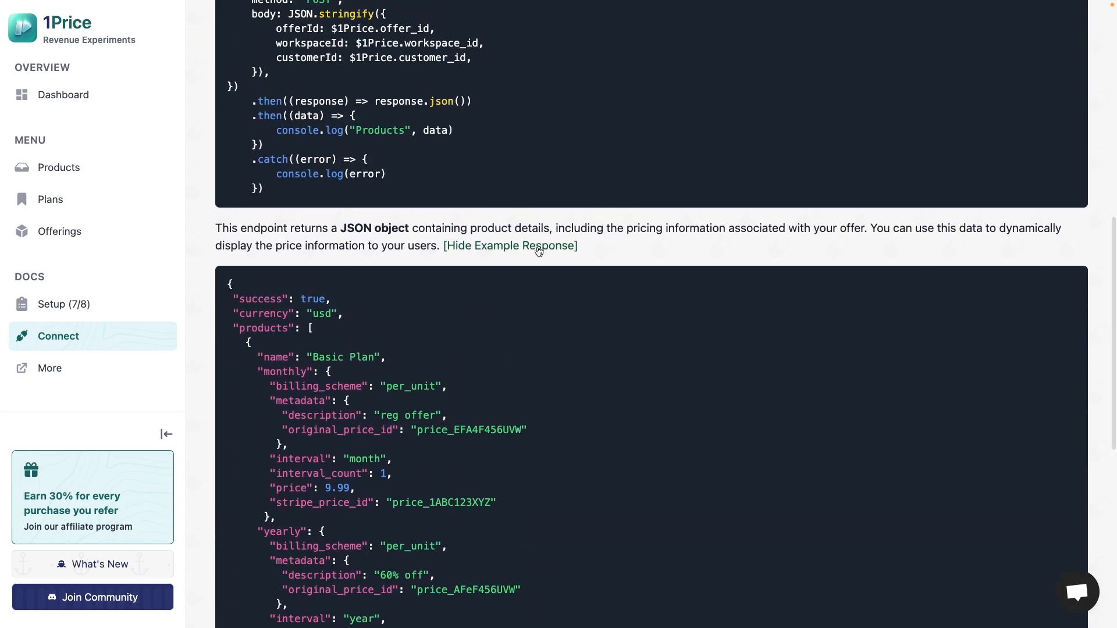
click(538, 249)
scroll(537, 245, up, 9)
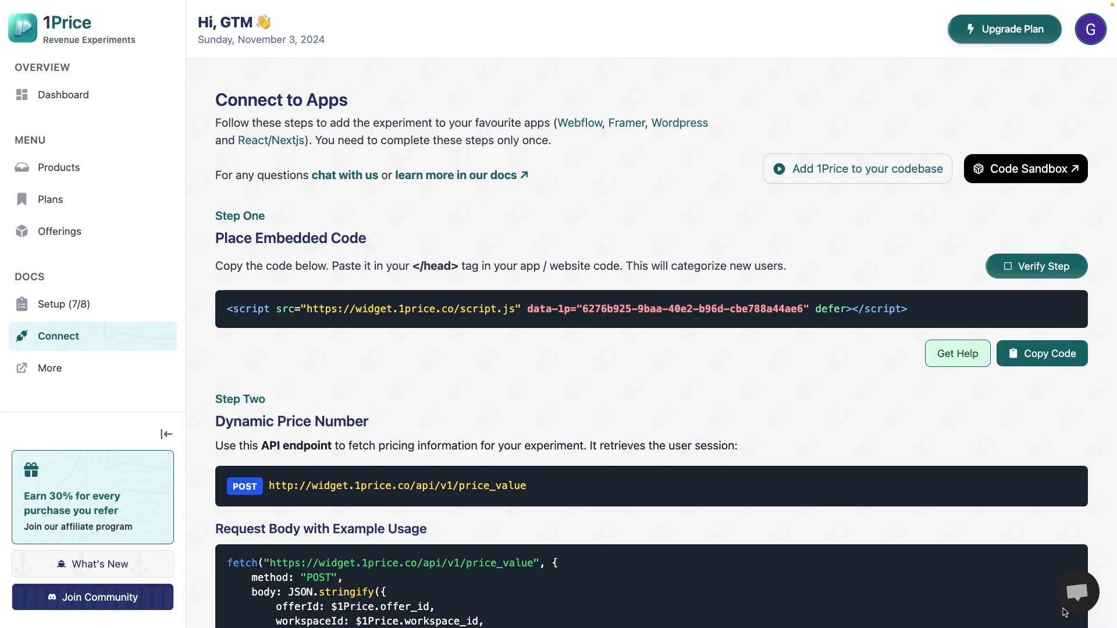
- Open the support chat and close it again
click(1078, 599)
click(1079, 602)
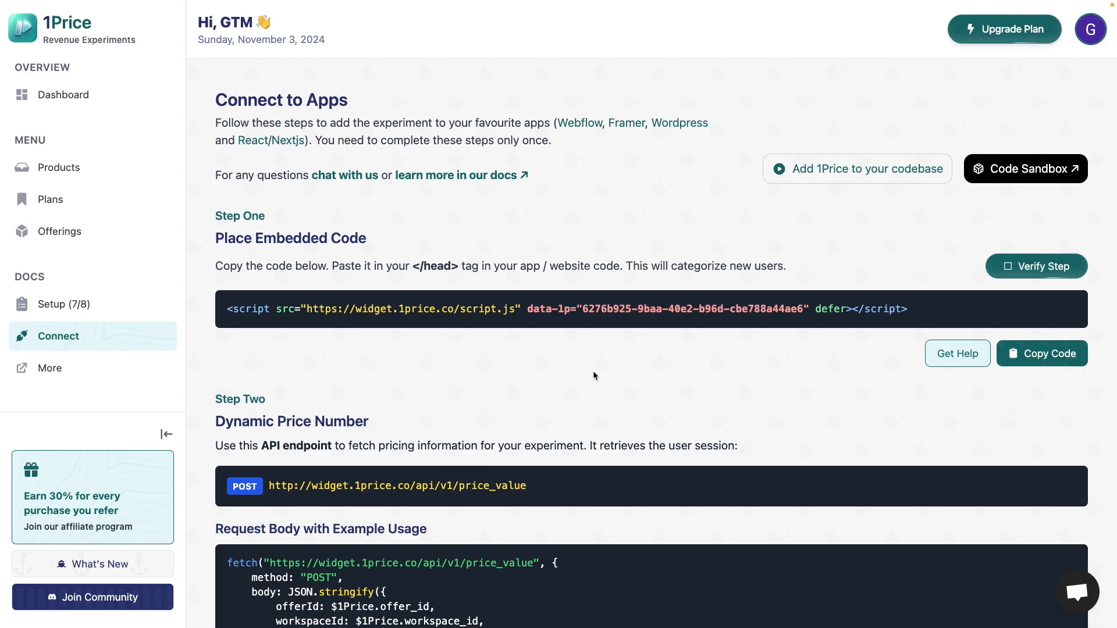
- Bring up the stop confirmation for the "$16 -> $22USD/mo [Growth Plan]" experiment, dismiss it without stopping and return to the dashboard
click(127, 109)
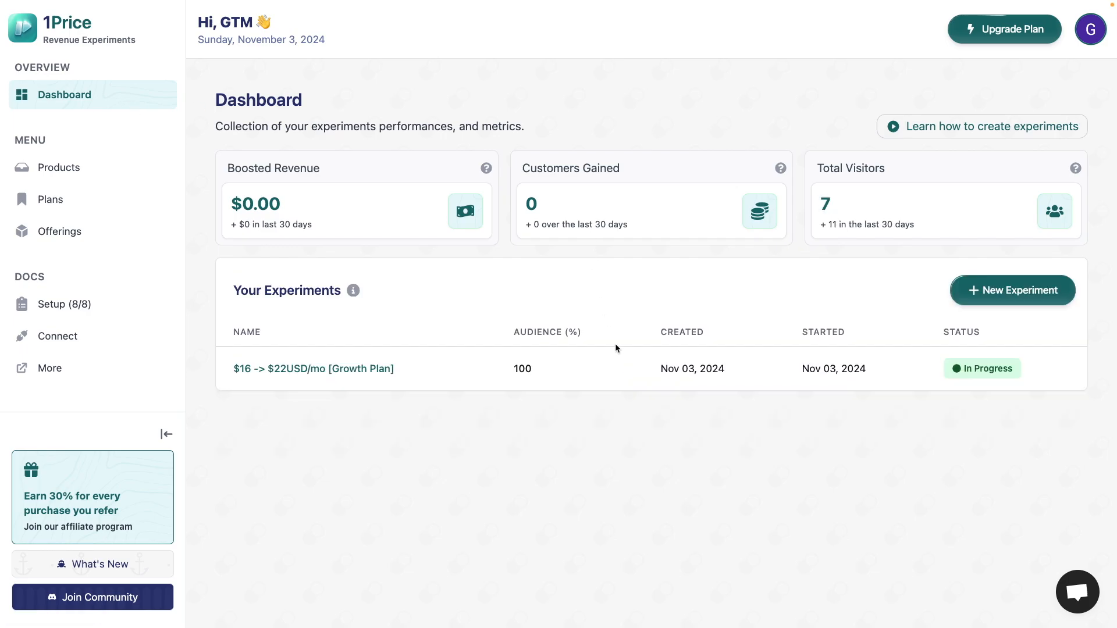
click(358, 370)
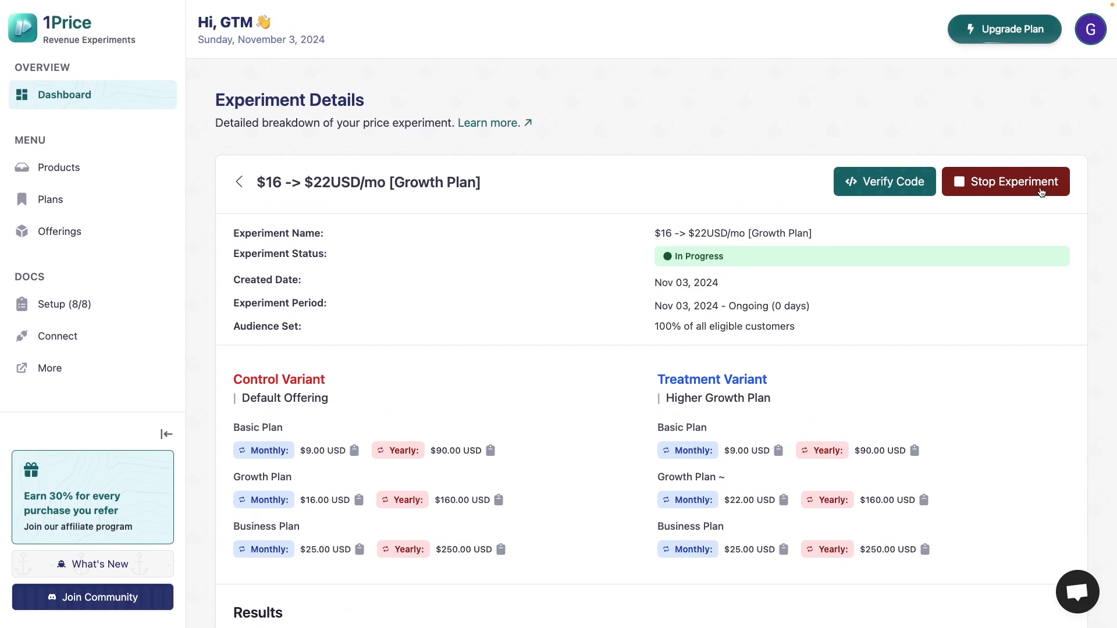
click(1041, 192)
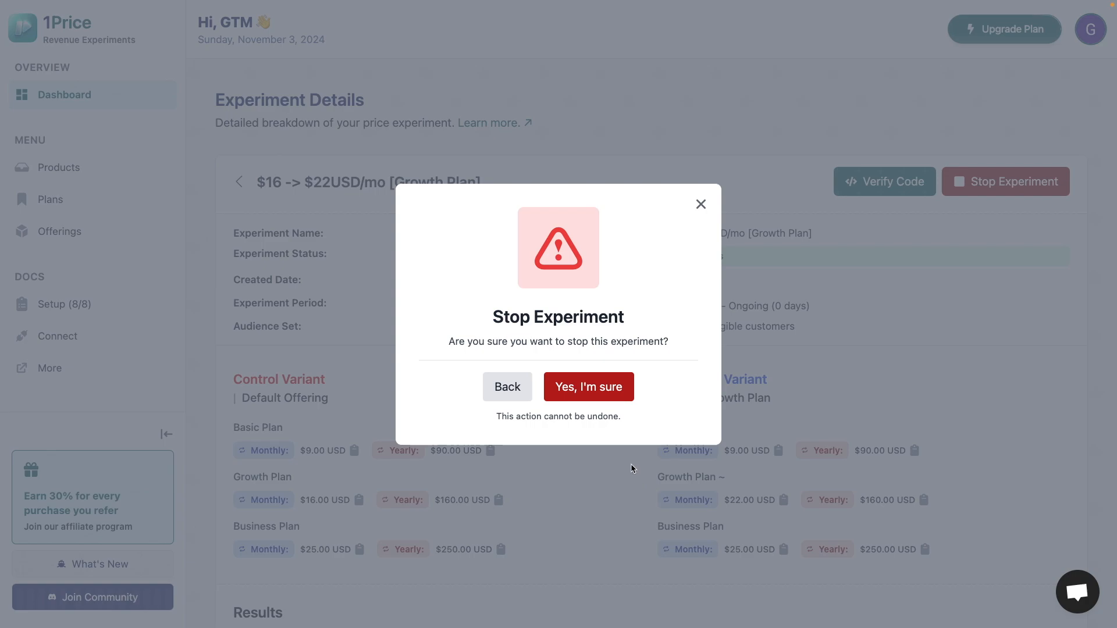
drag(631, 463, 625, 410)
click(634, 416)
click(632, 483)
click(148, 105)
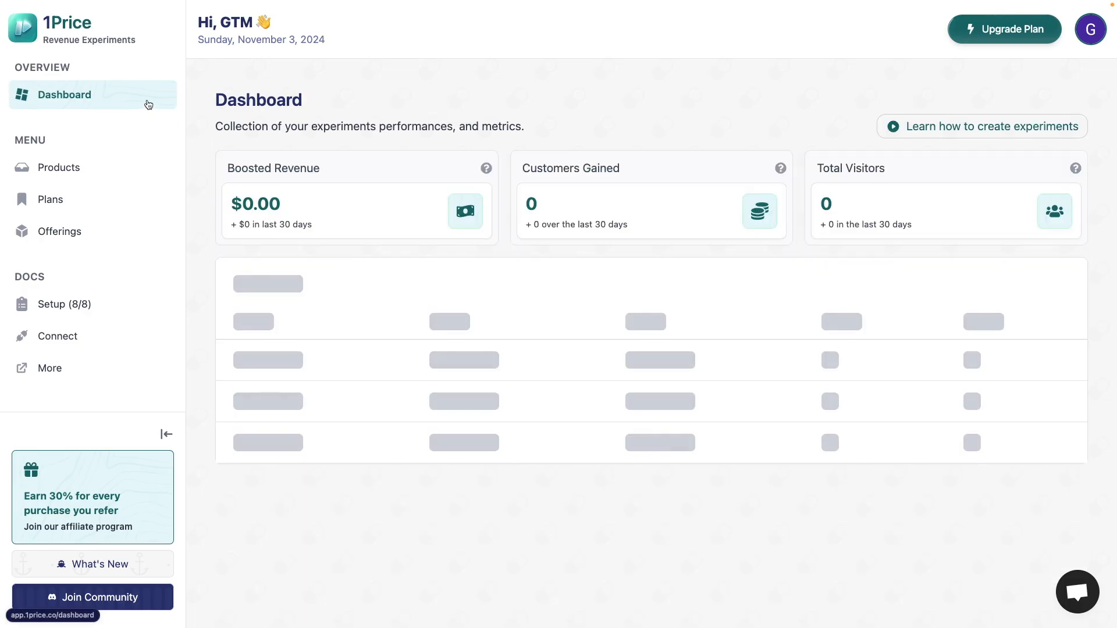